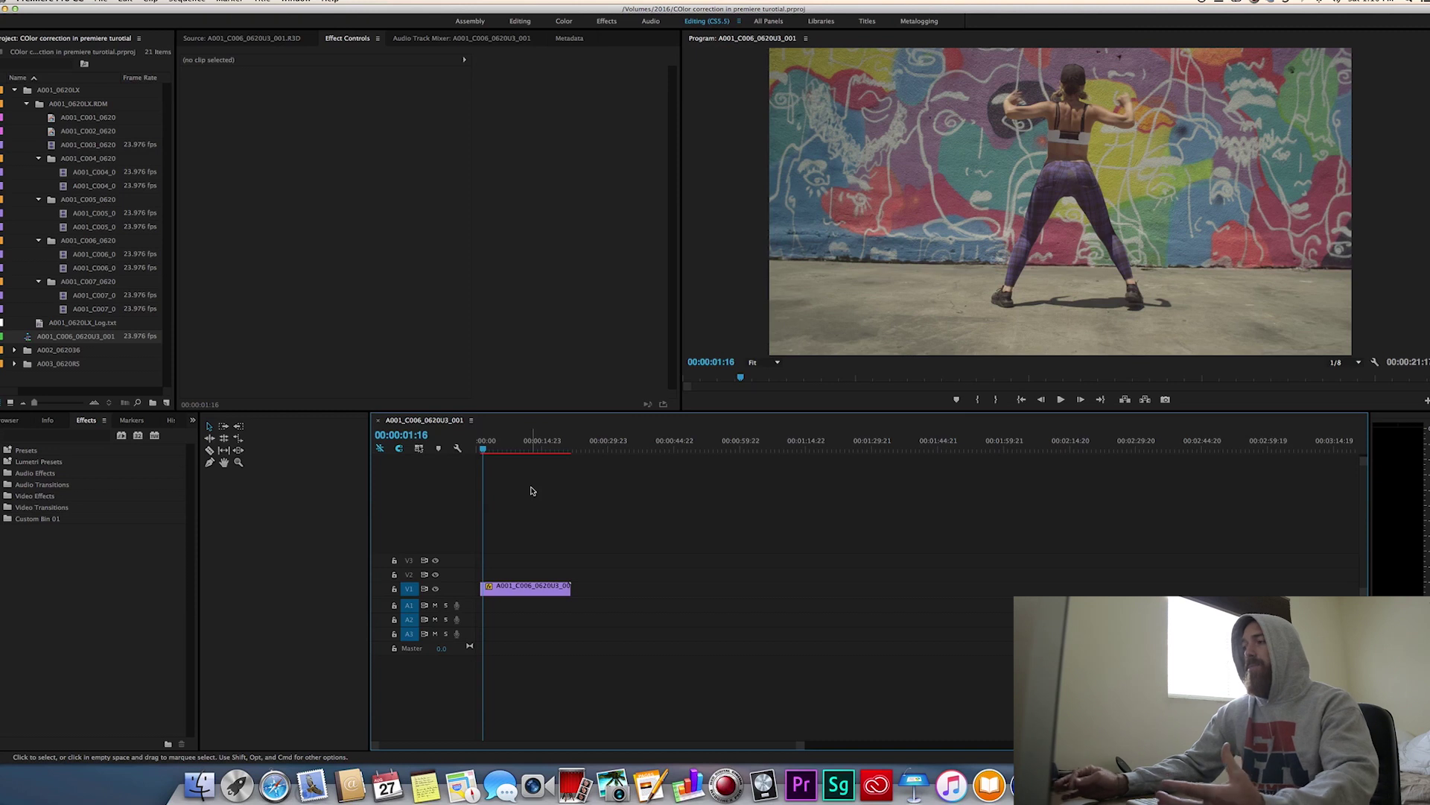
# - Switch Premiere Pro to the Color workspace to grade the dance clip
pyautogui.click(564, 22)
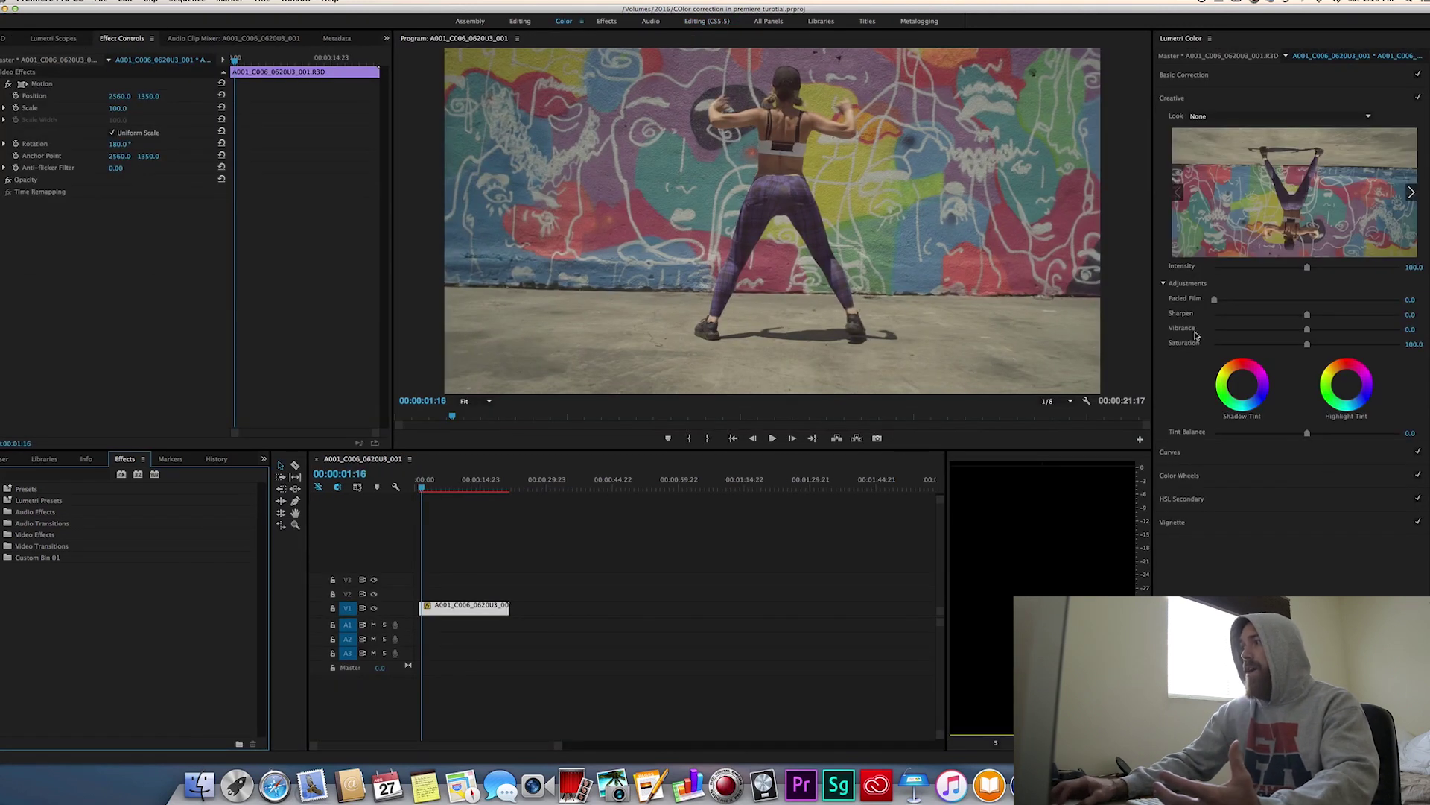
# - Widen the Lumetri Color panel and move the playhead to 00:00:05:17
pyautogui.moveTo(1152, 354); pyautogui.dragTo(991, 351)
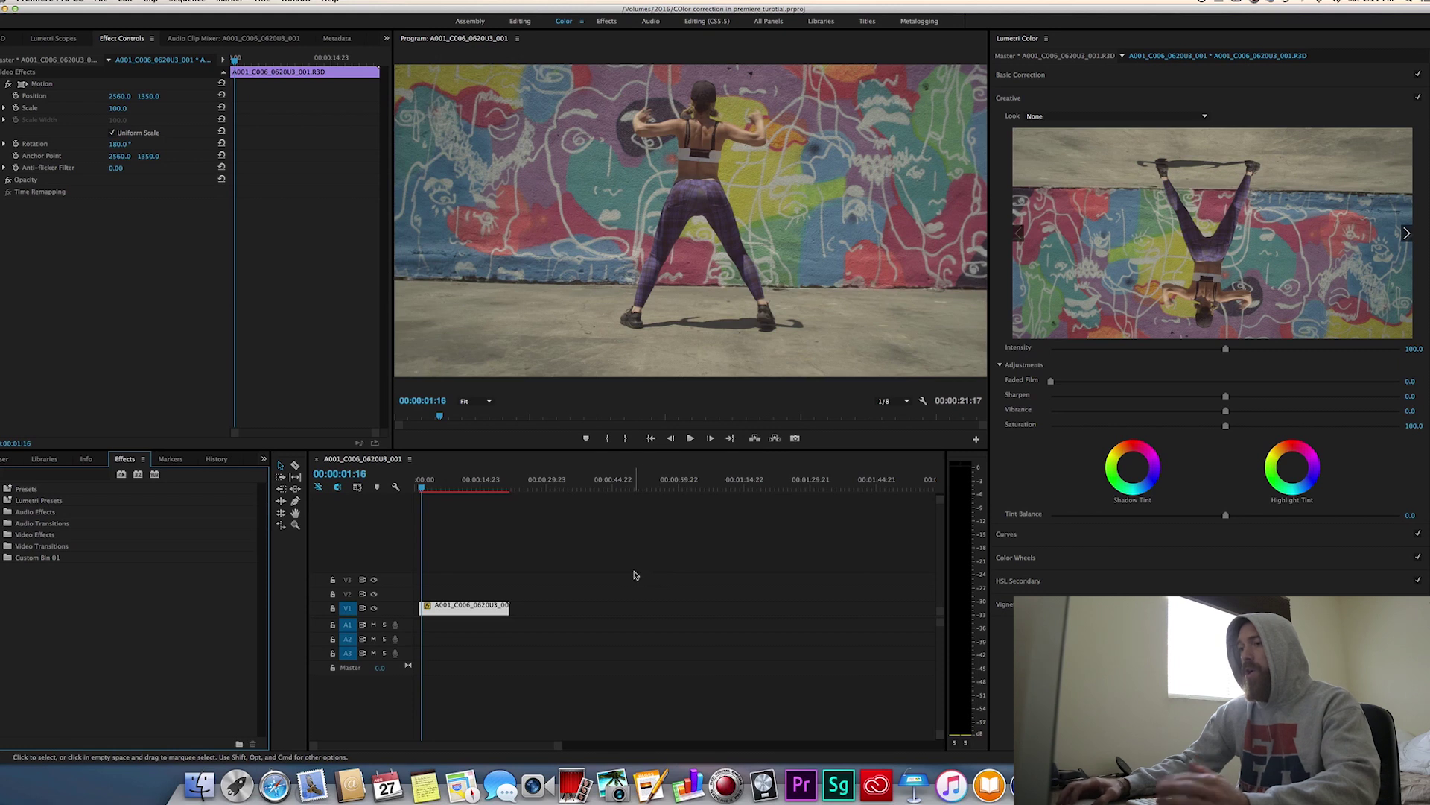
pyautogui.click(523, 562)
pyautogui.click(439, 485)
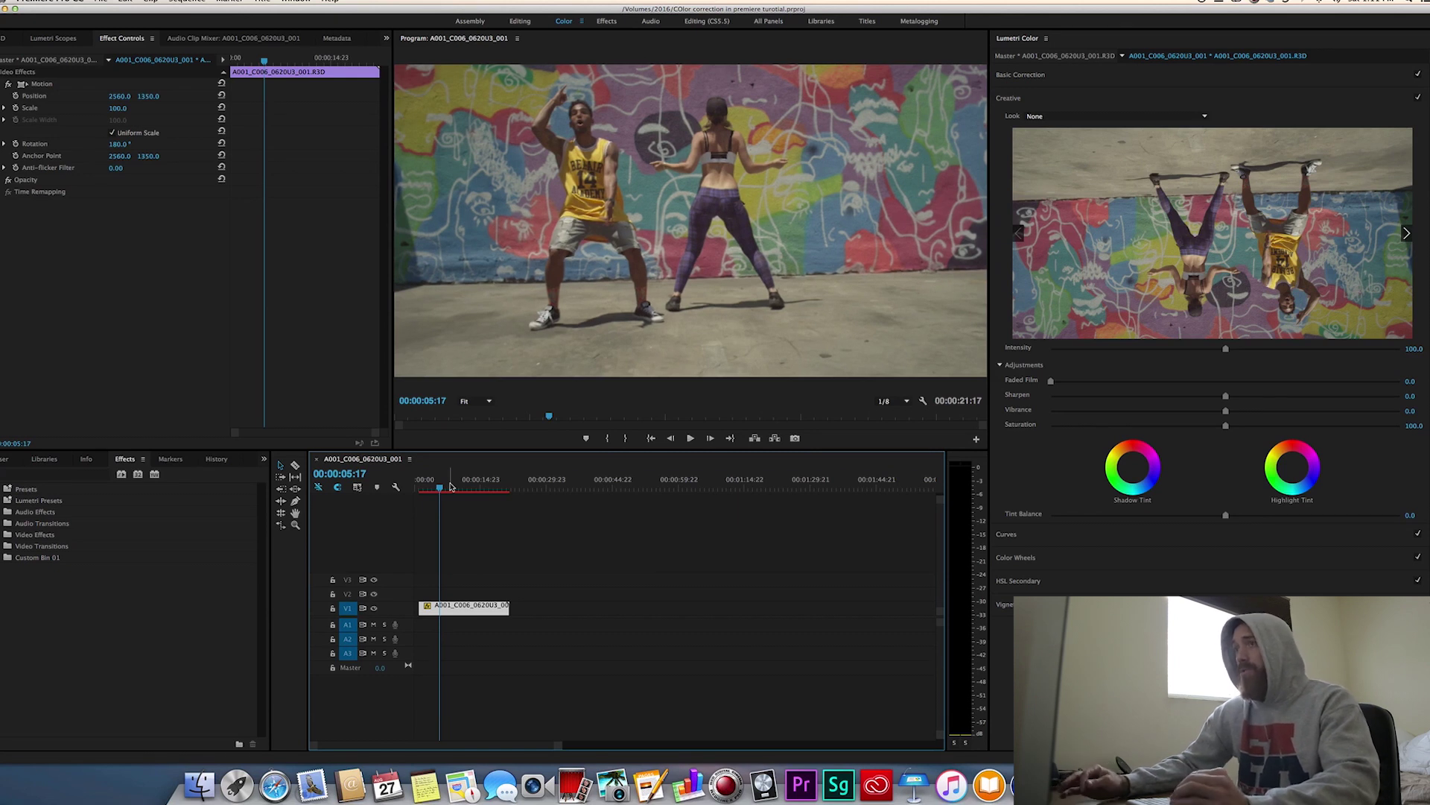
# - Reselect the dance clip and reload the Color workspace via Editing (CS5.5)
pyautogui.click(567, 577)
pyautogui.click(501, 603)
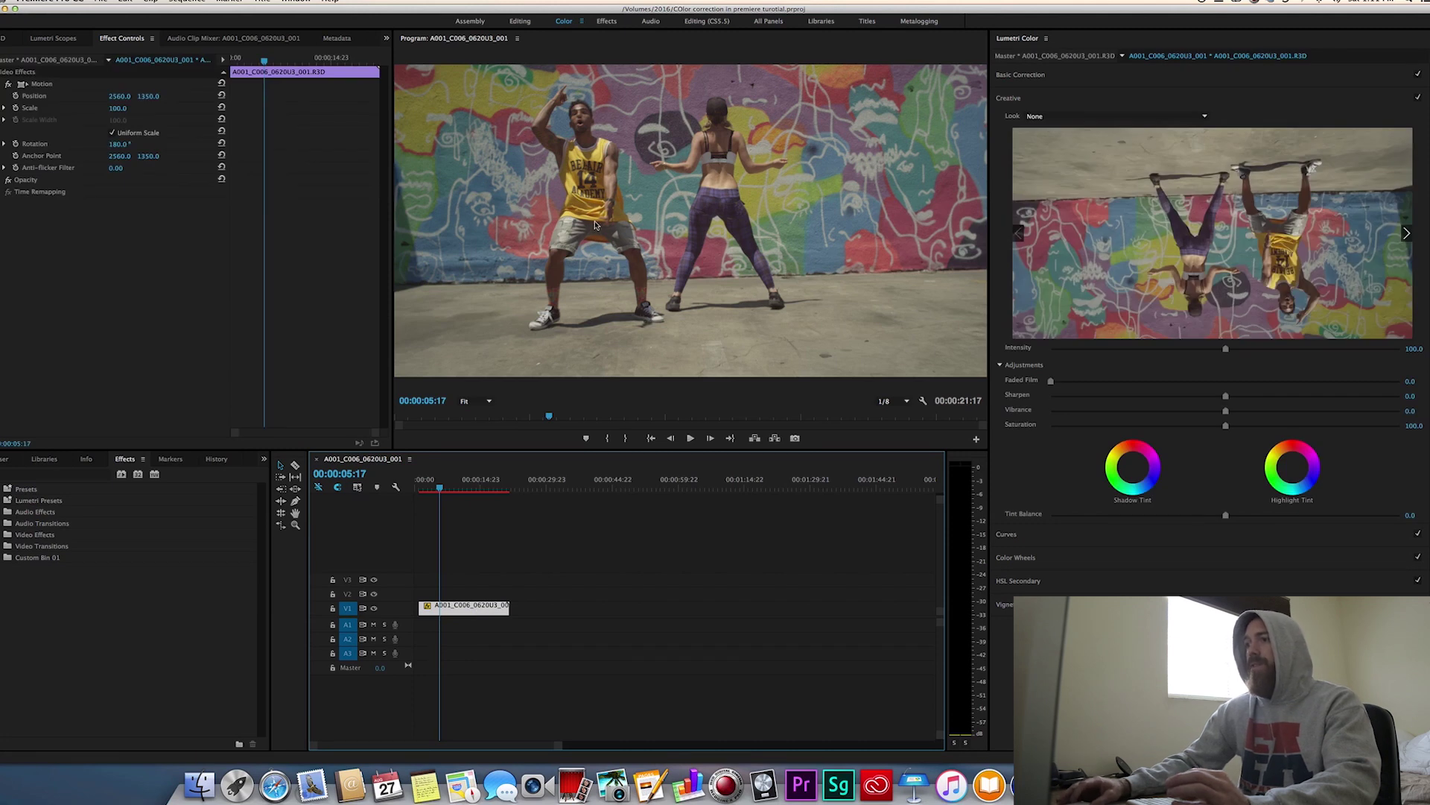
pyautogui.click(577, 557)
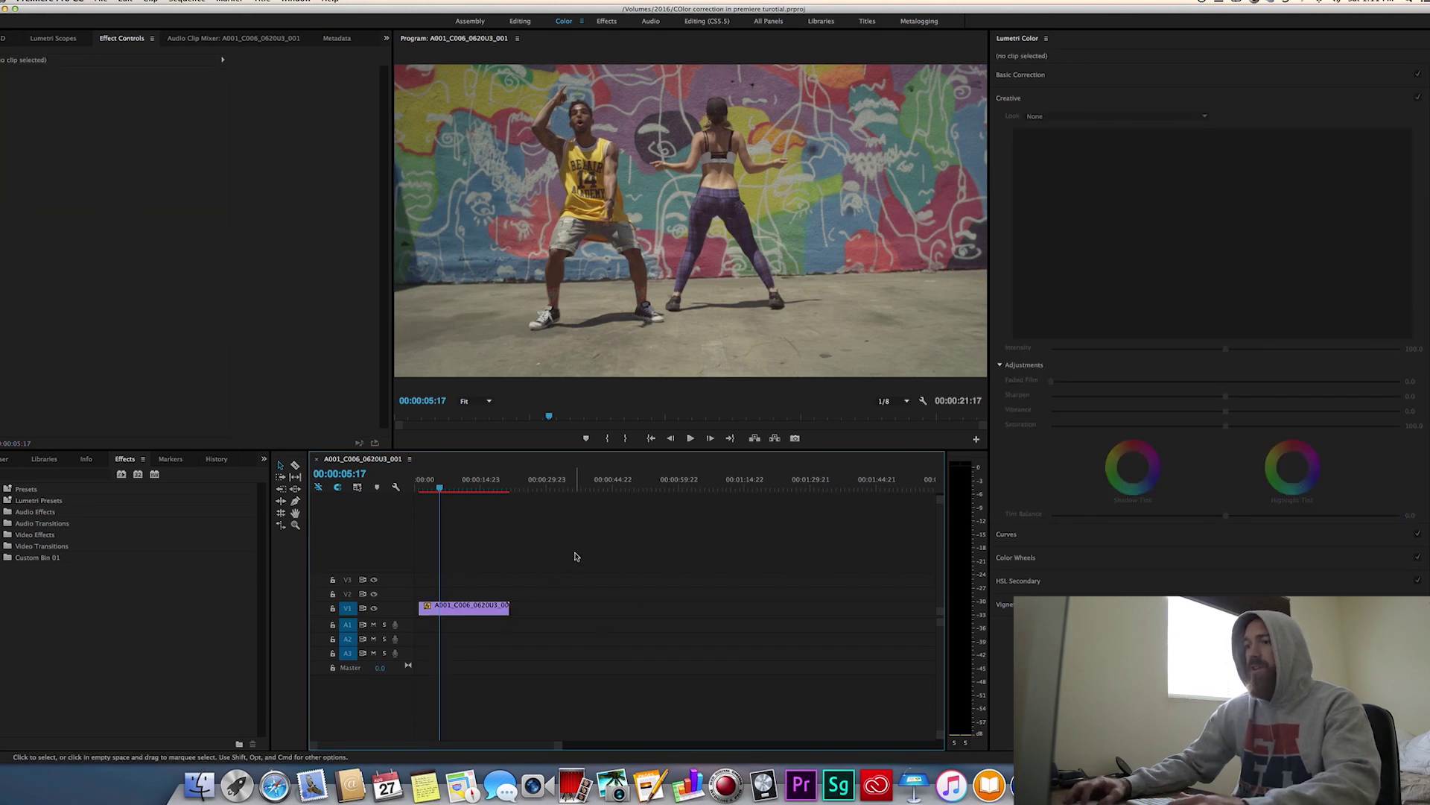
pyautogui.click(471, 616)
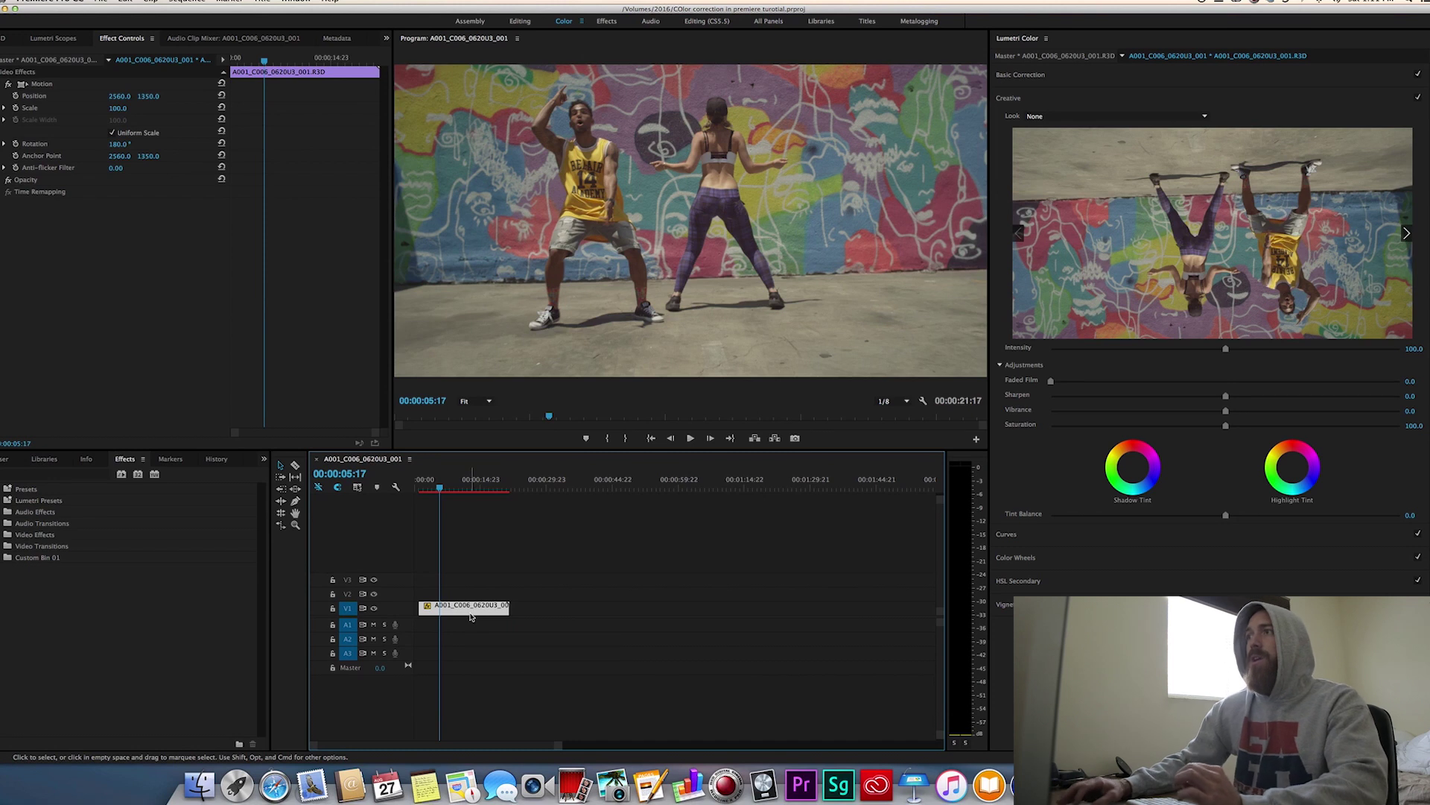
pyautogui.click(720, 22)
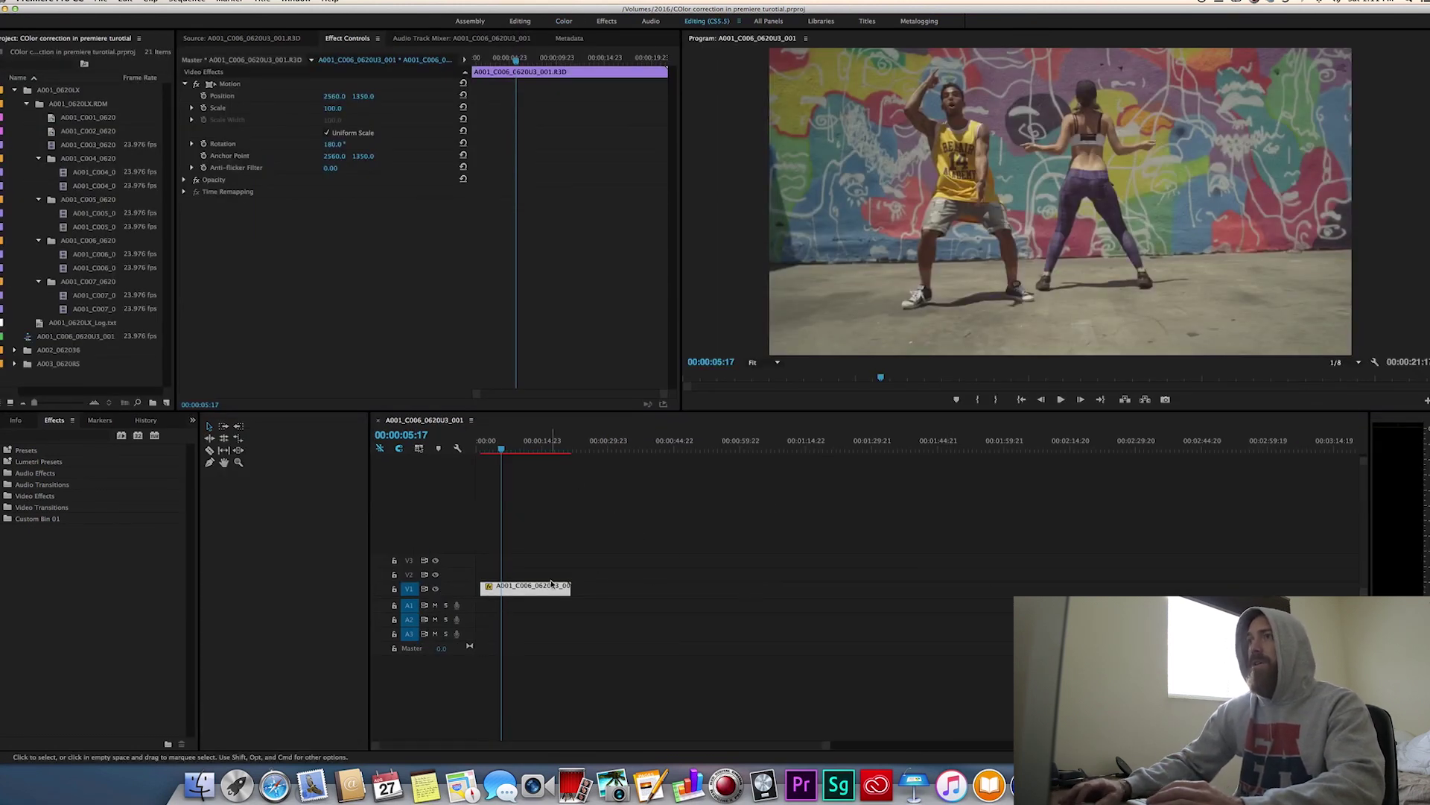
pyautogui.click(564, 23)
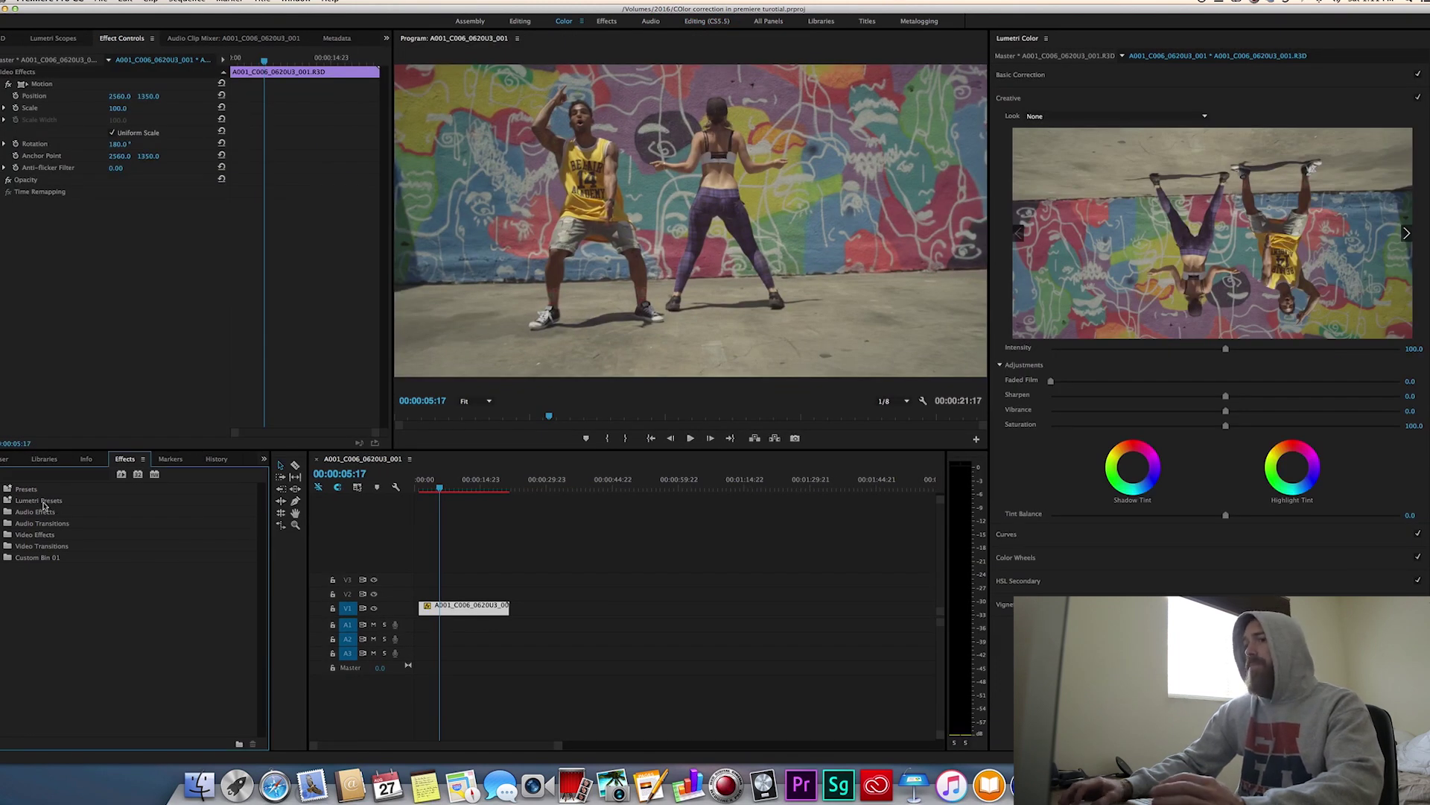
# - Search the Effects panel for 'lumetri' and apply Lumetri Color to the V1 clip
pyautogui.click(584, 610)
pyautogui.click(466, 606)
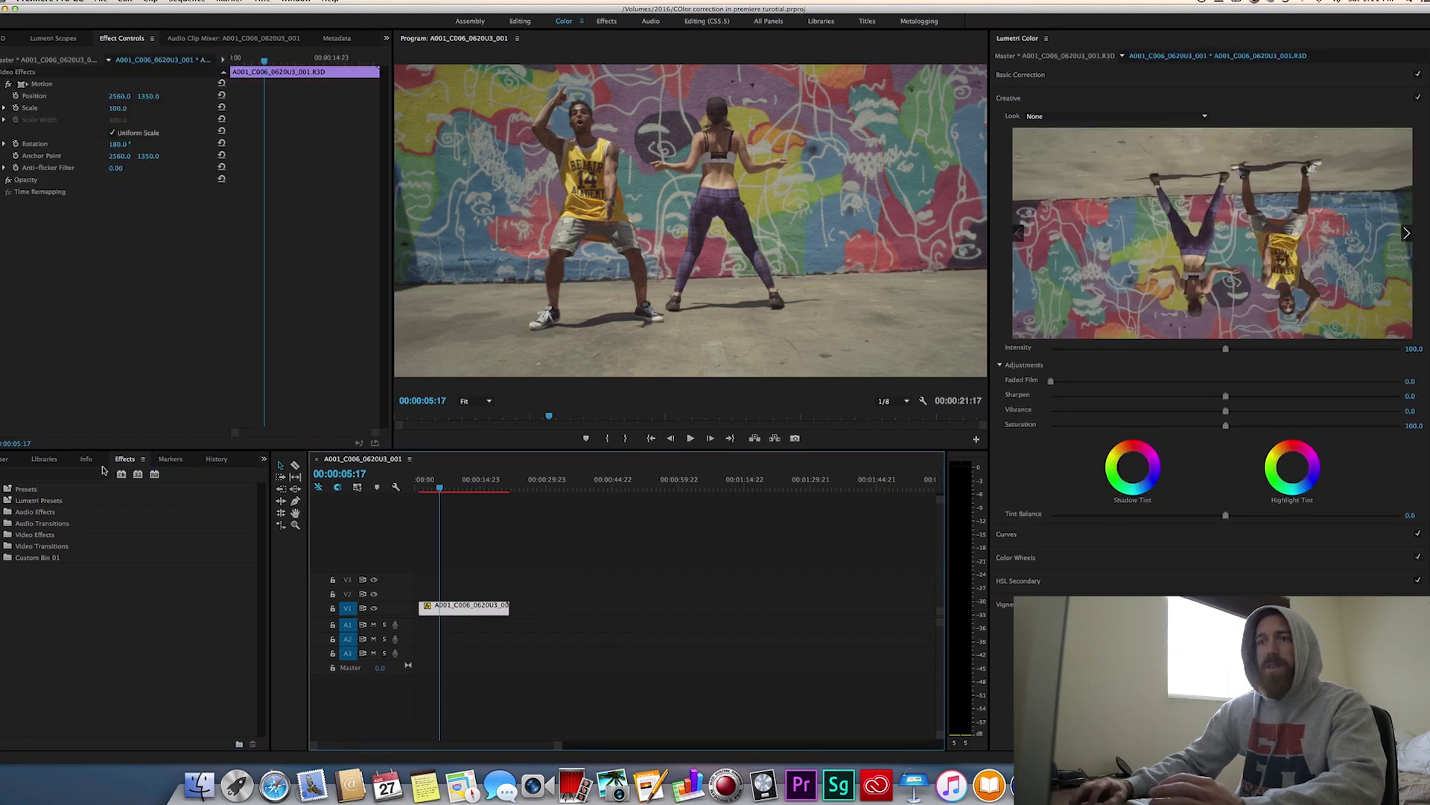
pyautogui.click(55, 474)
pyautogui.write('lum')
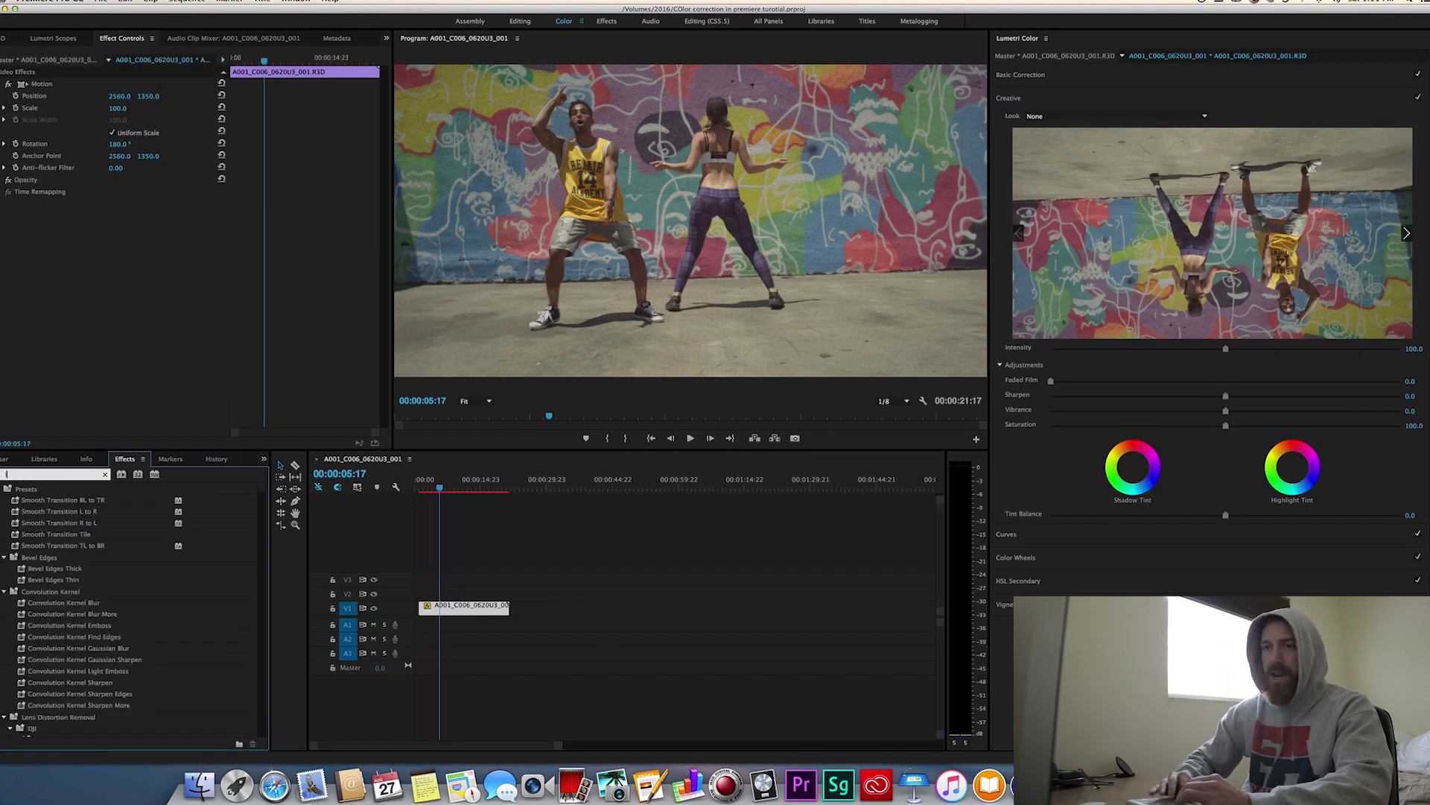
pyautogui.write('etri')
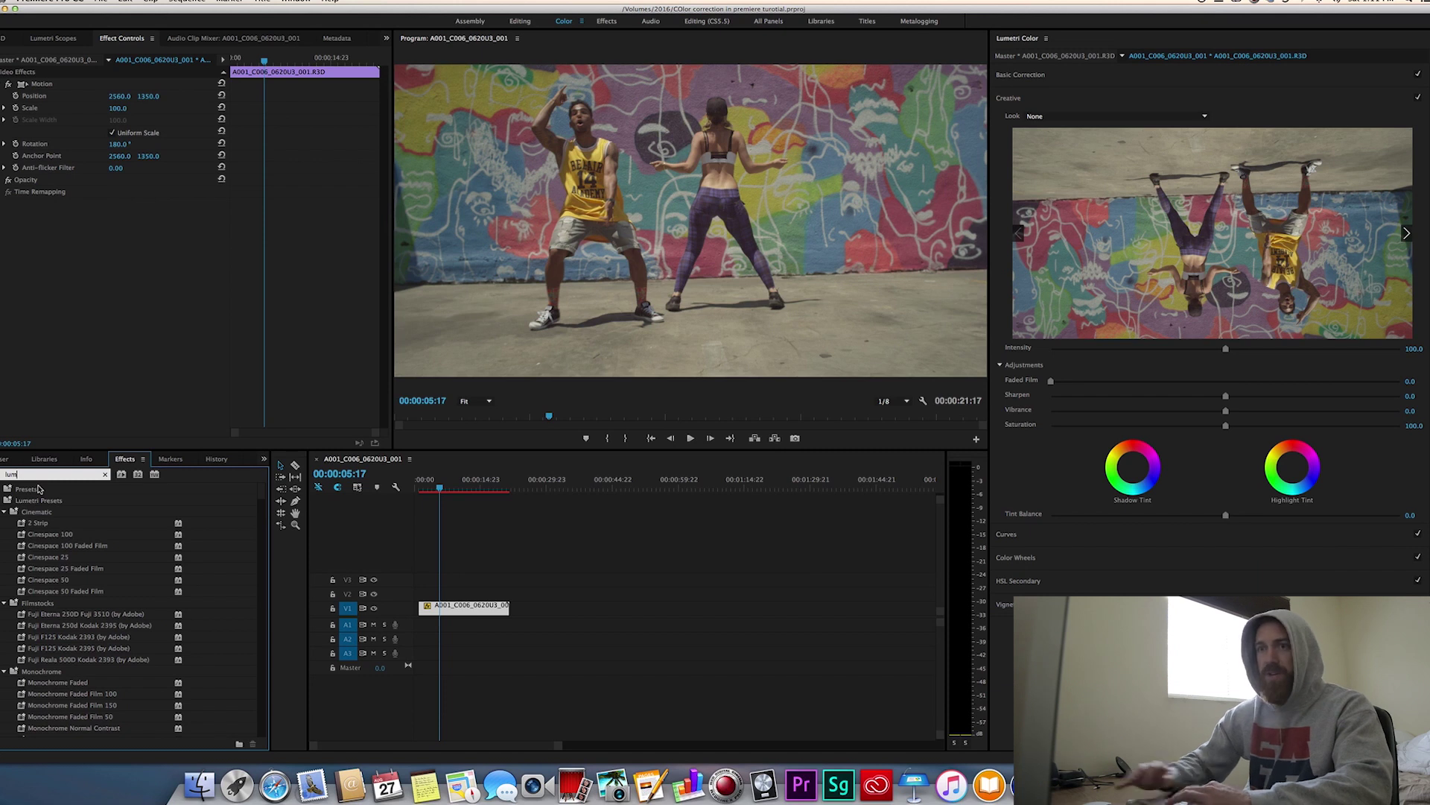
pyautogui.scroll(-15, 52, 562)
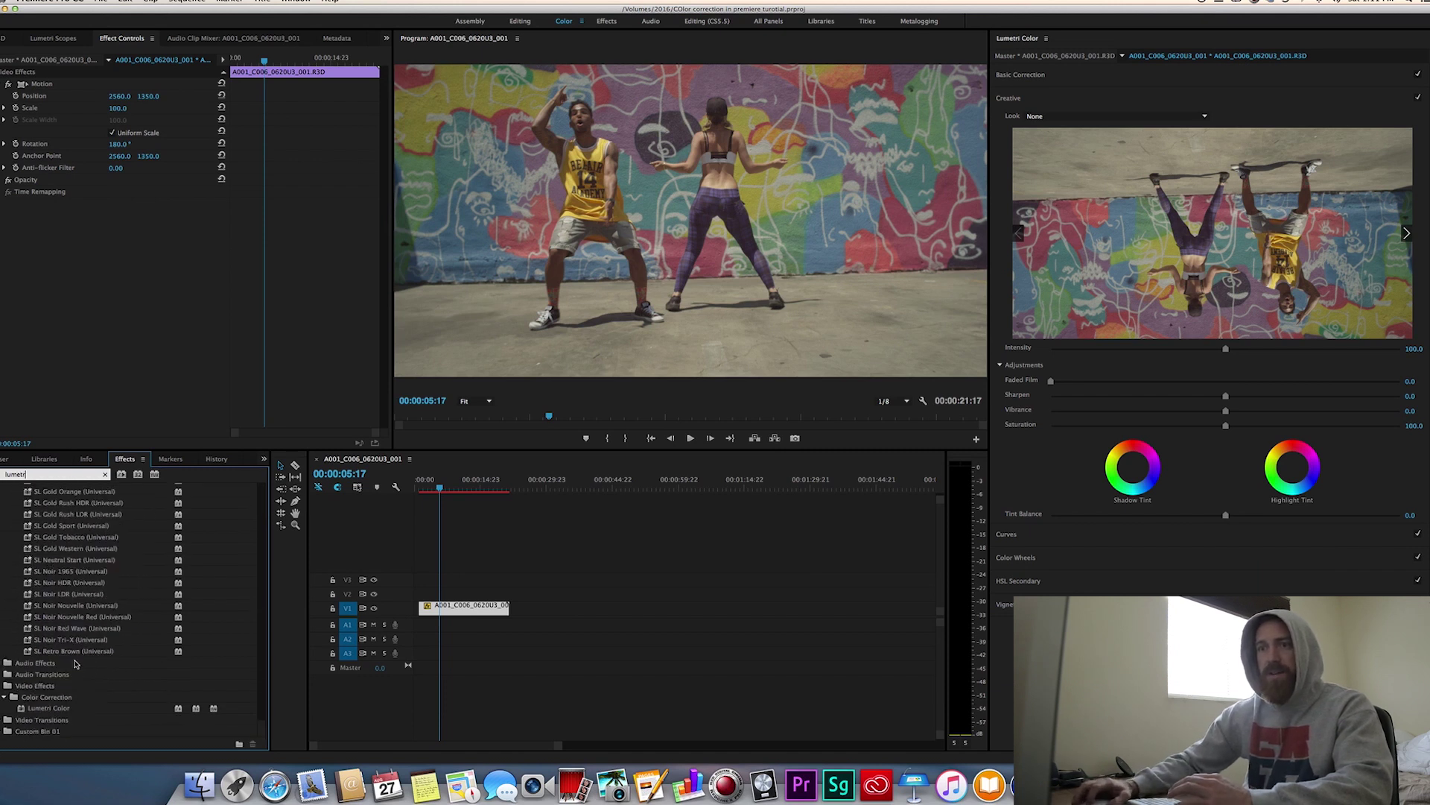
pyautogui.moveTo(42, 711); pyautogui.dragTo(462, 609)
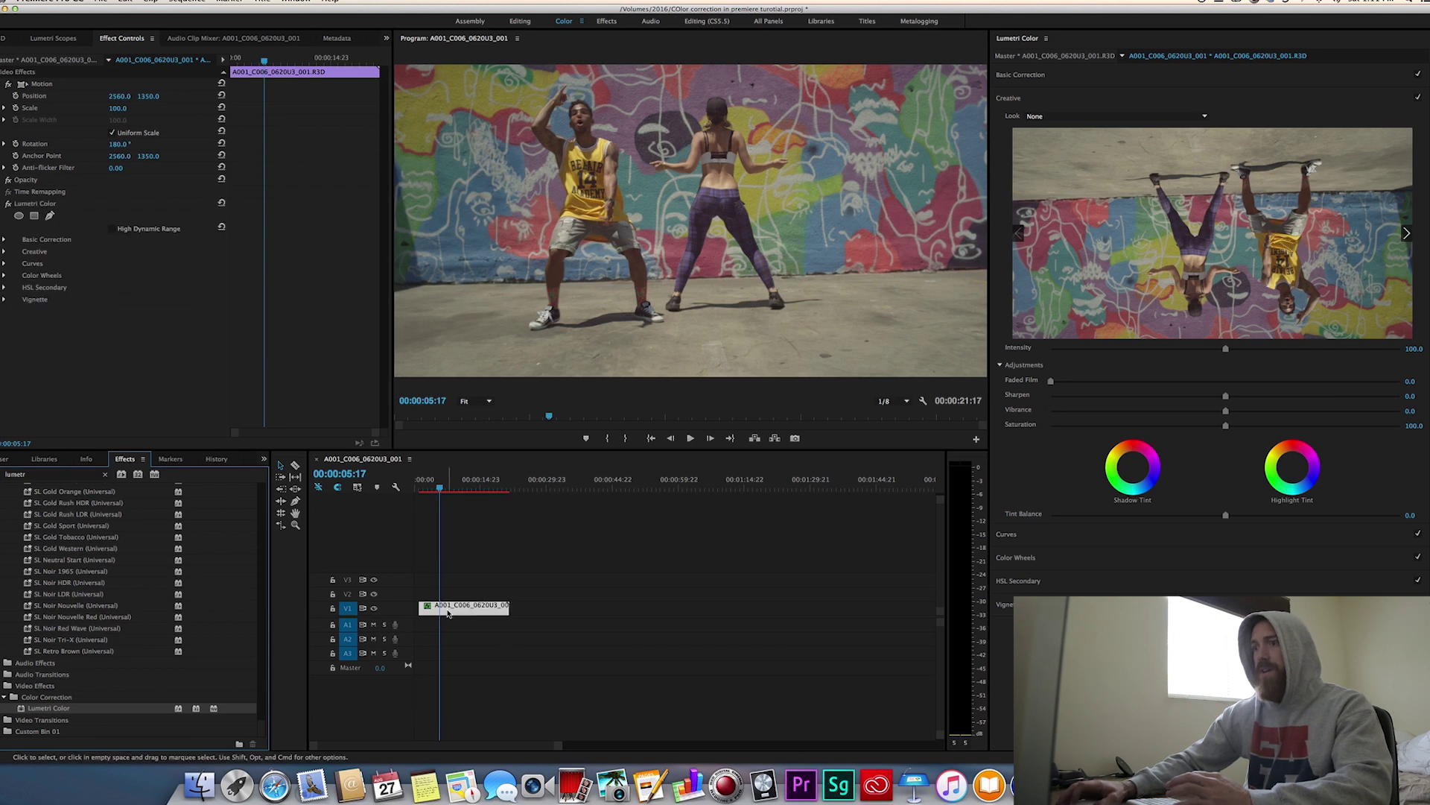
# - Show Lumetri Color's Basic Correction settings in Effect Controls, then clear the selection
pyautogui.doubleClick(462, 609)
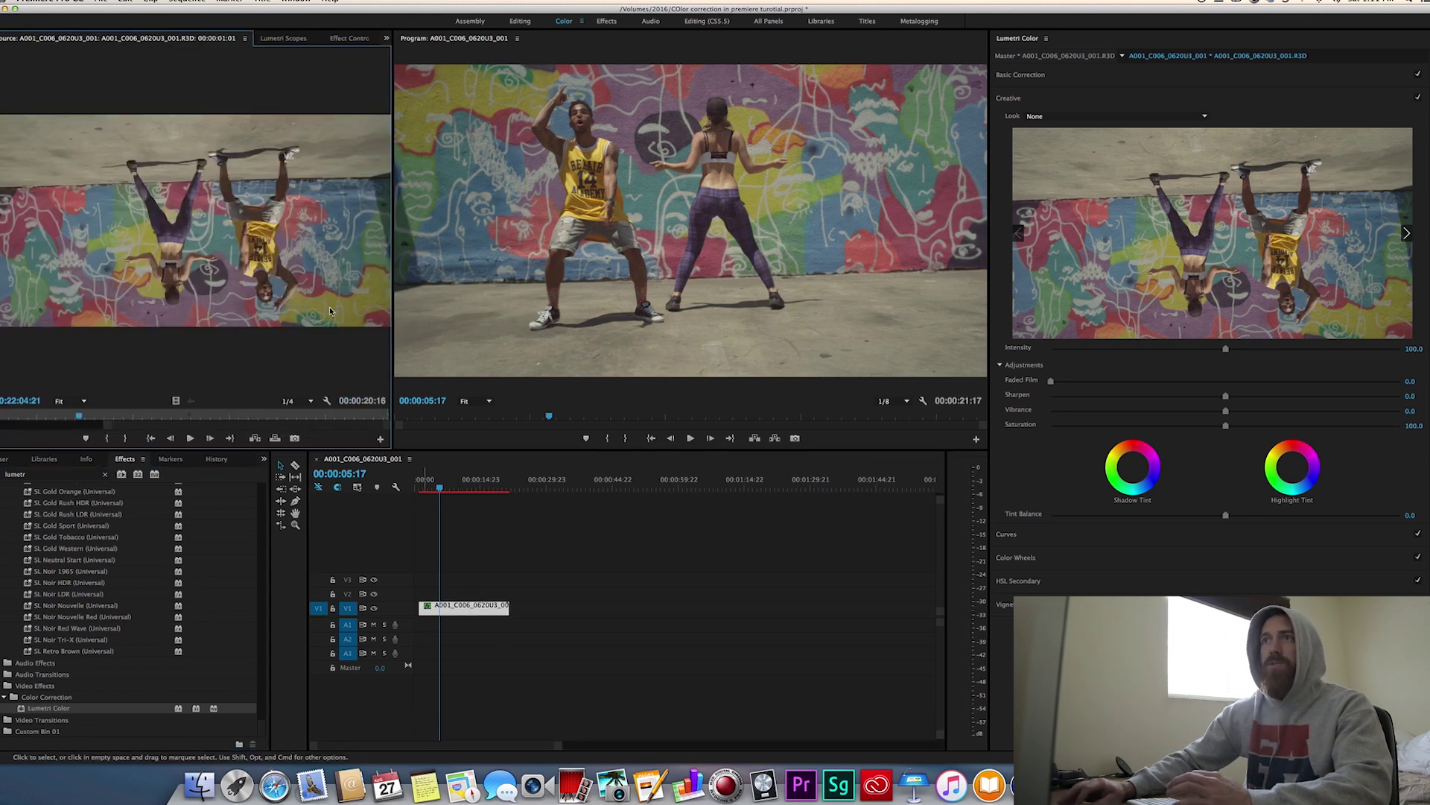
pyautogui.click(333, 38)
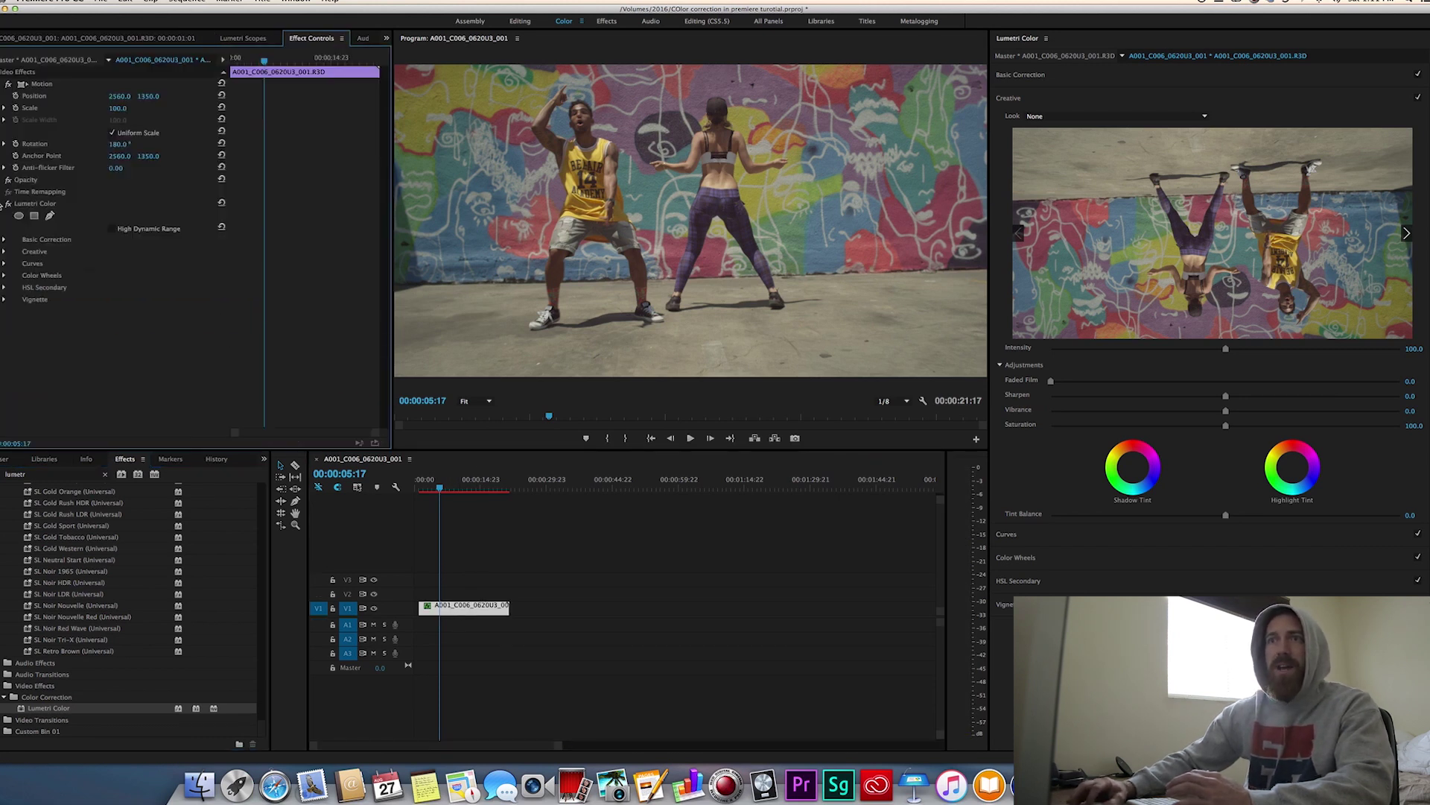
pyautogui.click(5, 239)
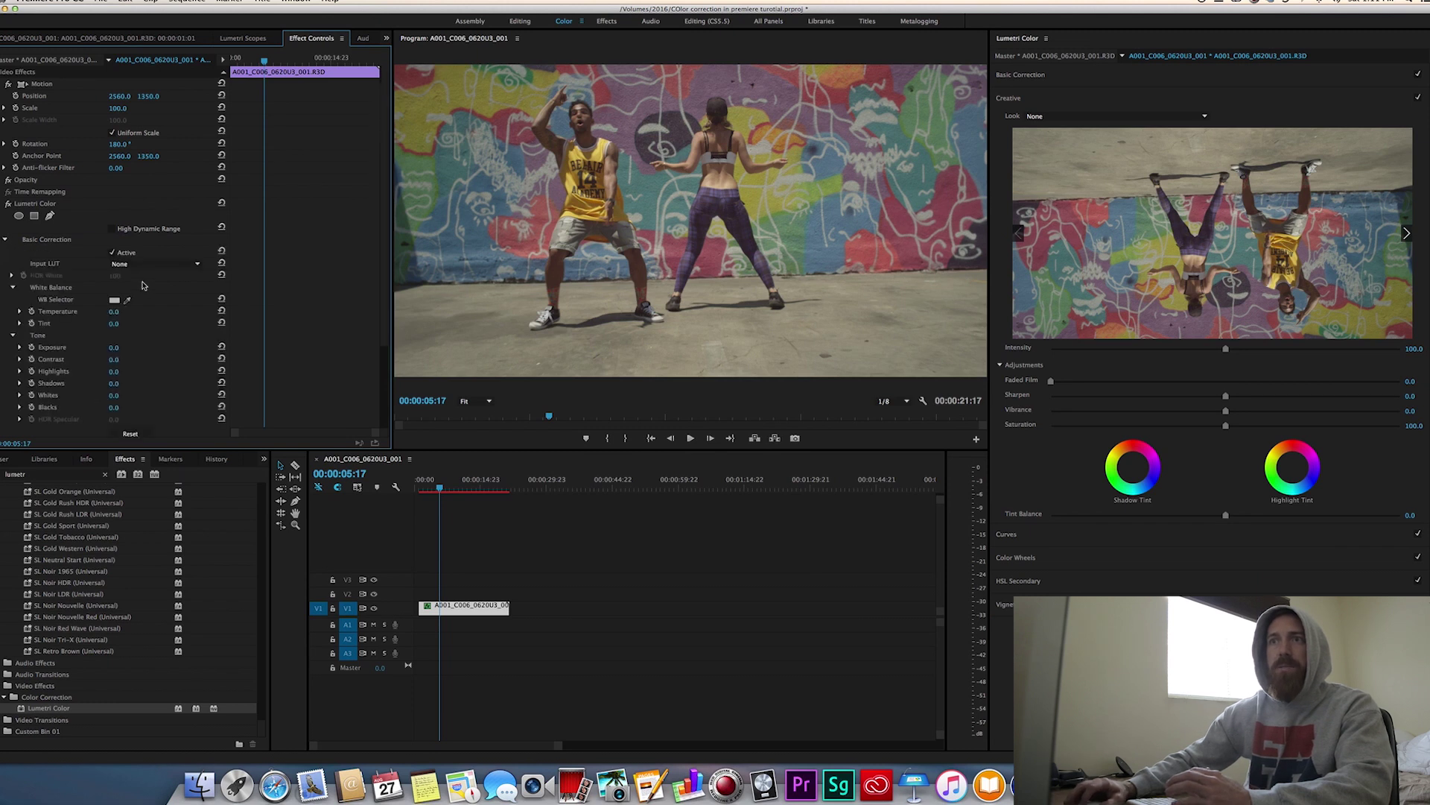
pyautogui.scroll(-1, 134, 287)
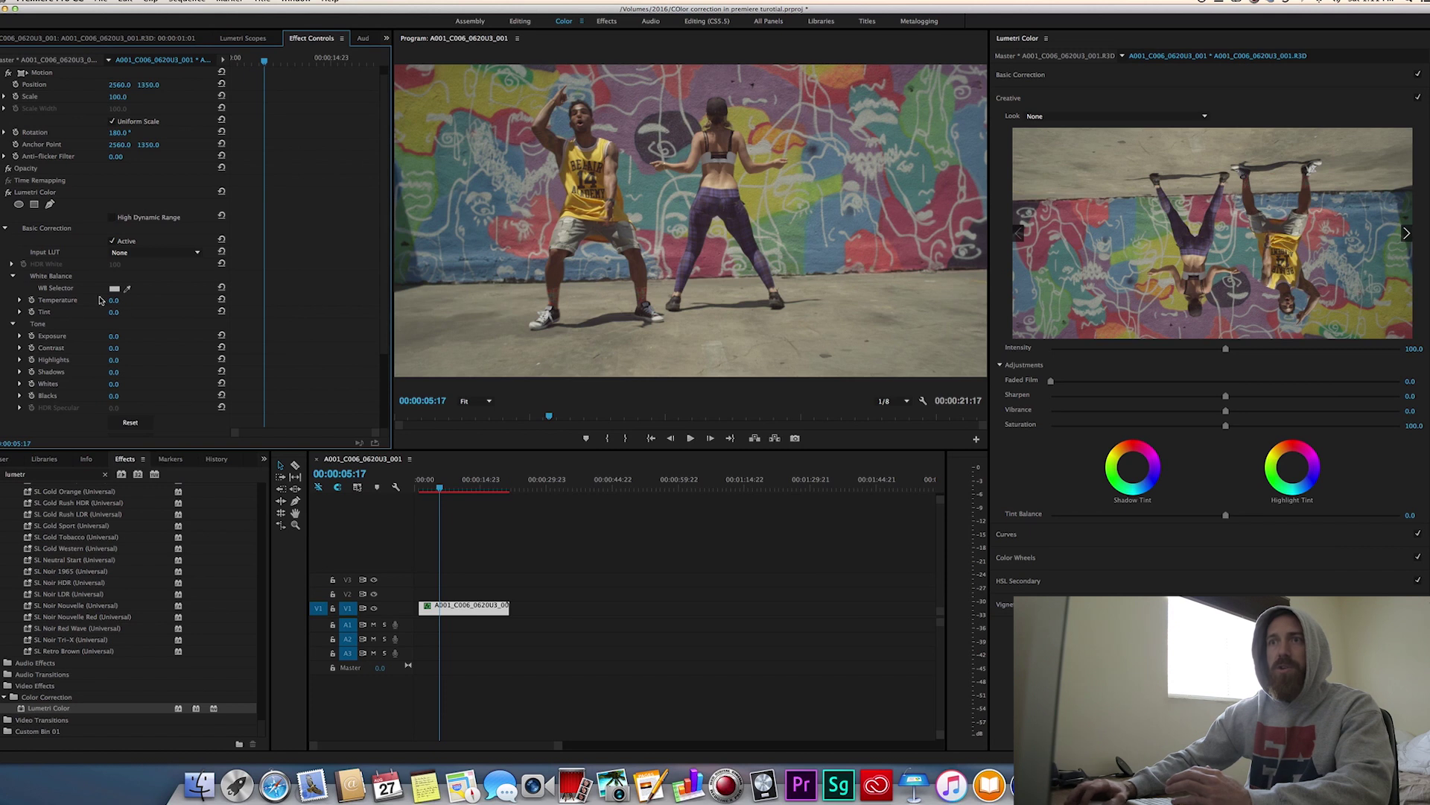
pyautogui.press('super+shift+a')
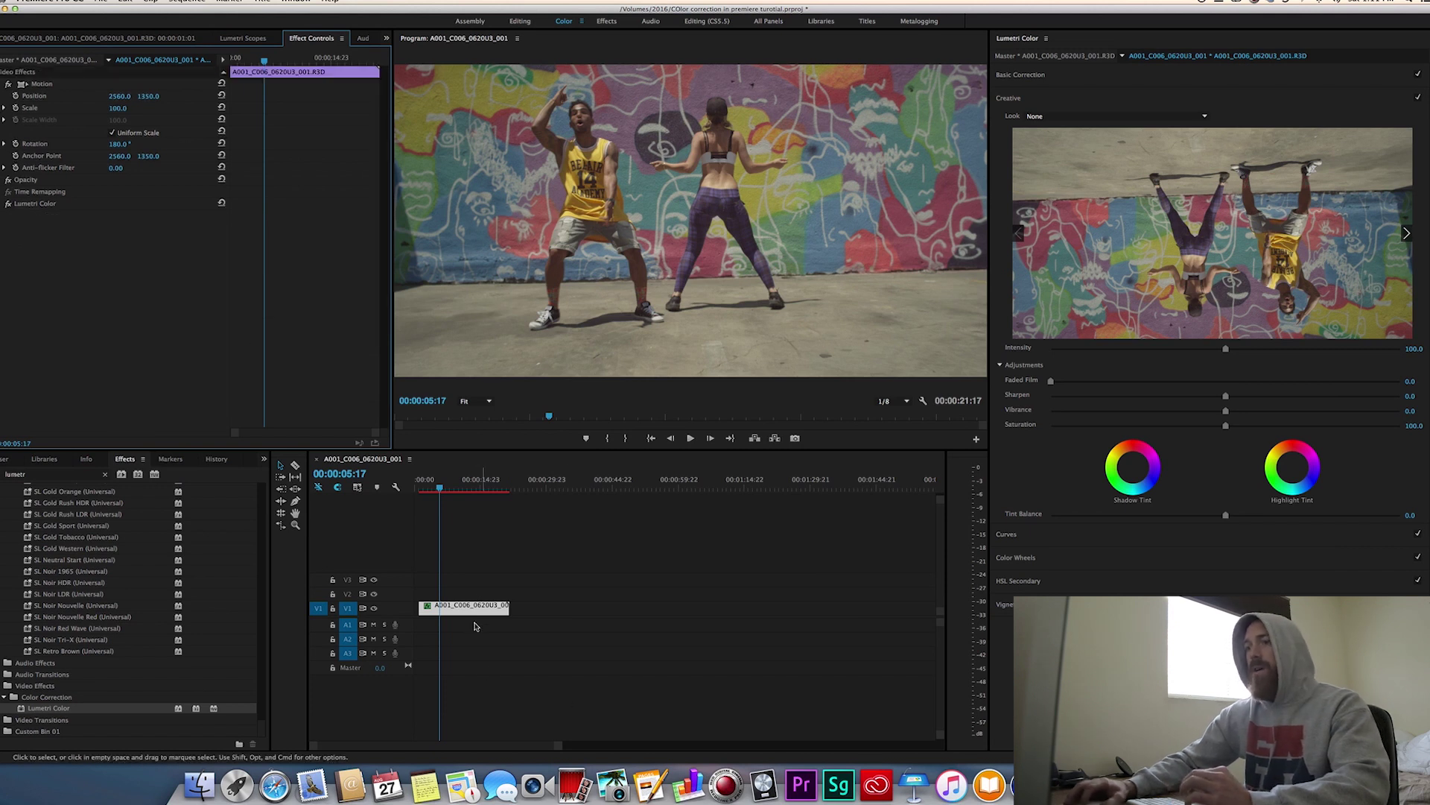
# - Reselect the clip, refresh the Color workspace, and move the playhead to 00:00:05:23
pyautogui.click(477, 607)
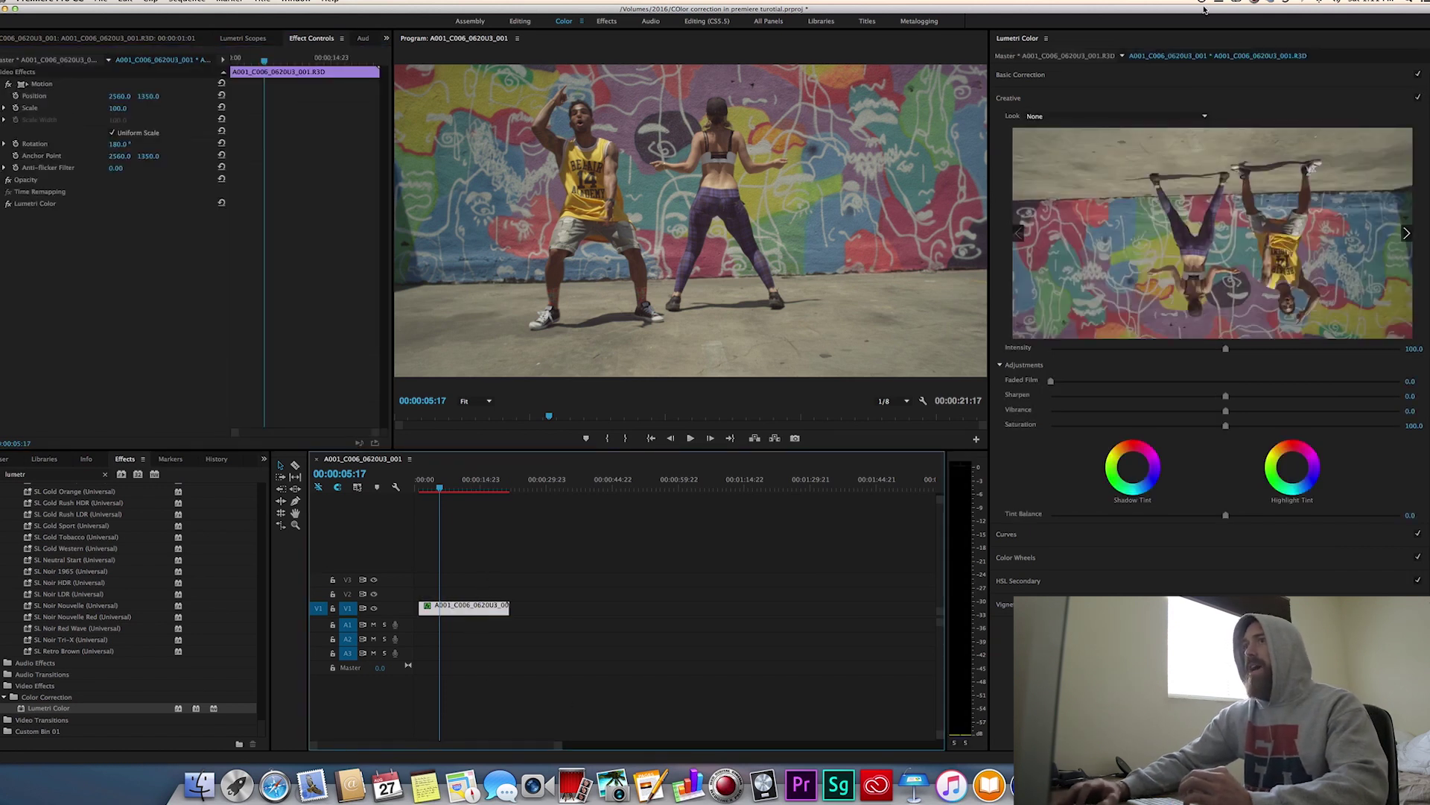
pyautogui.click(706, 21)
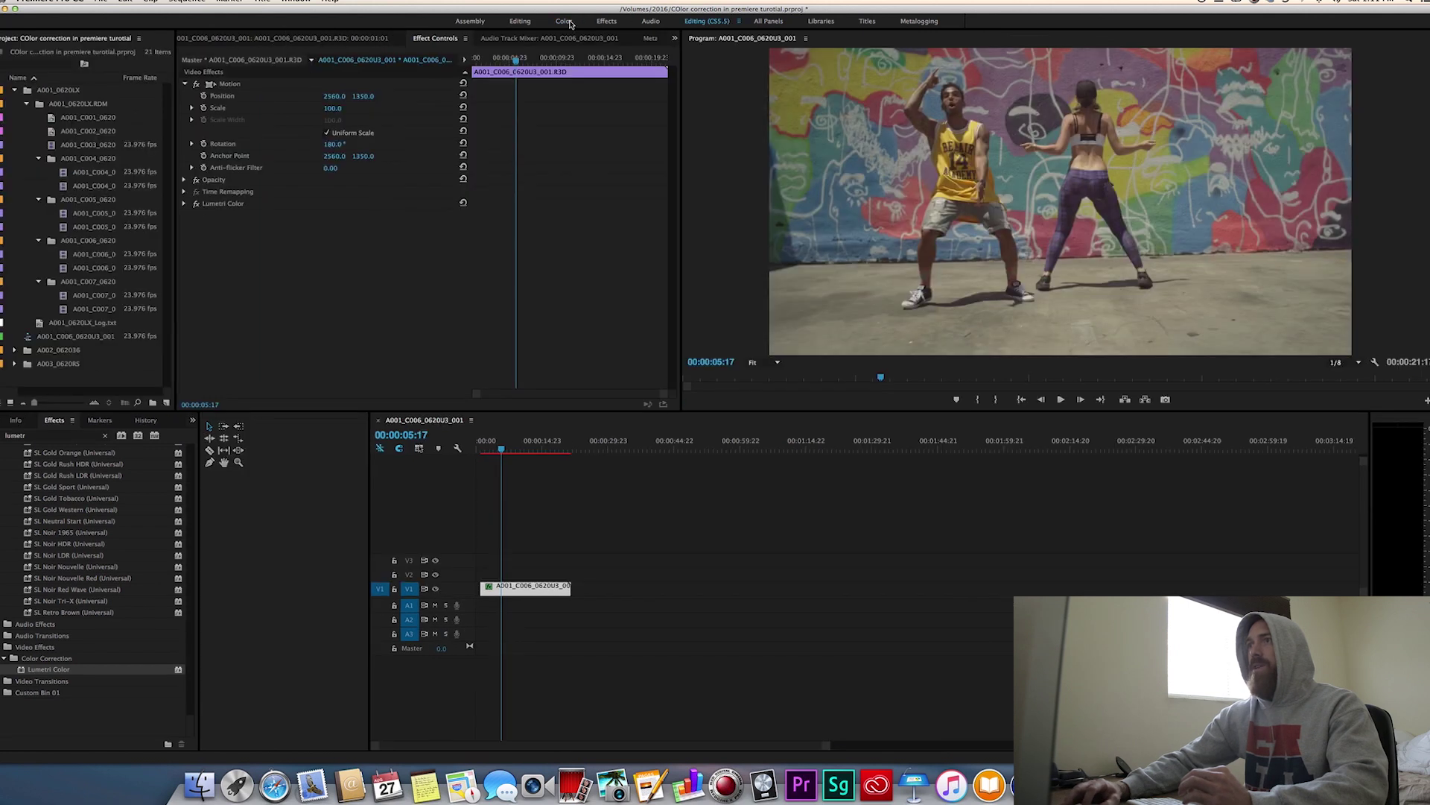
pyautogui.click(571, 24)
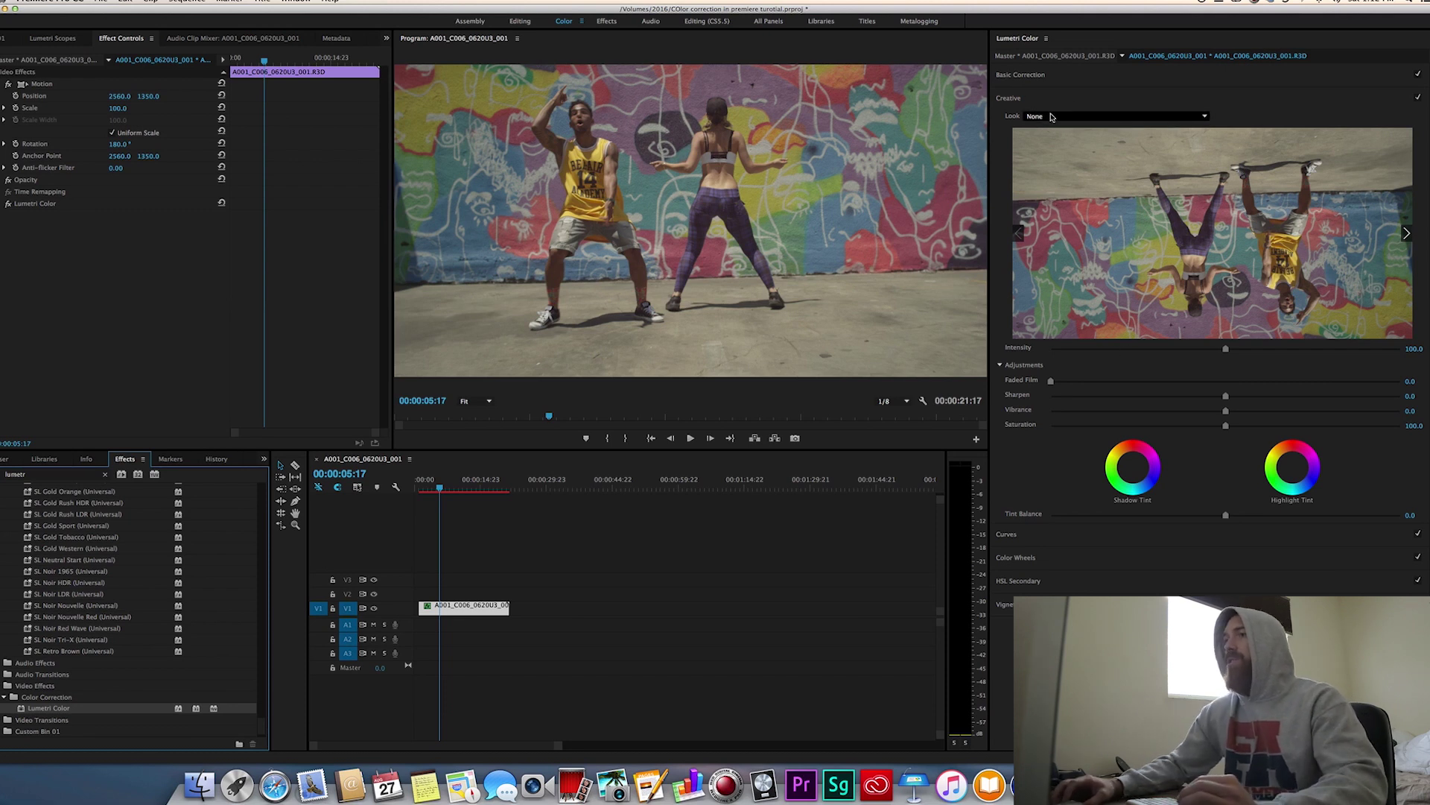
pyautogui.click(470, 537)
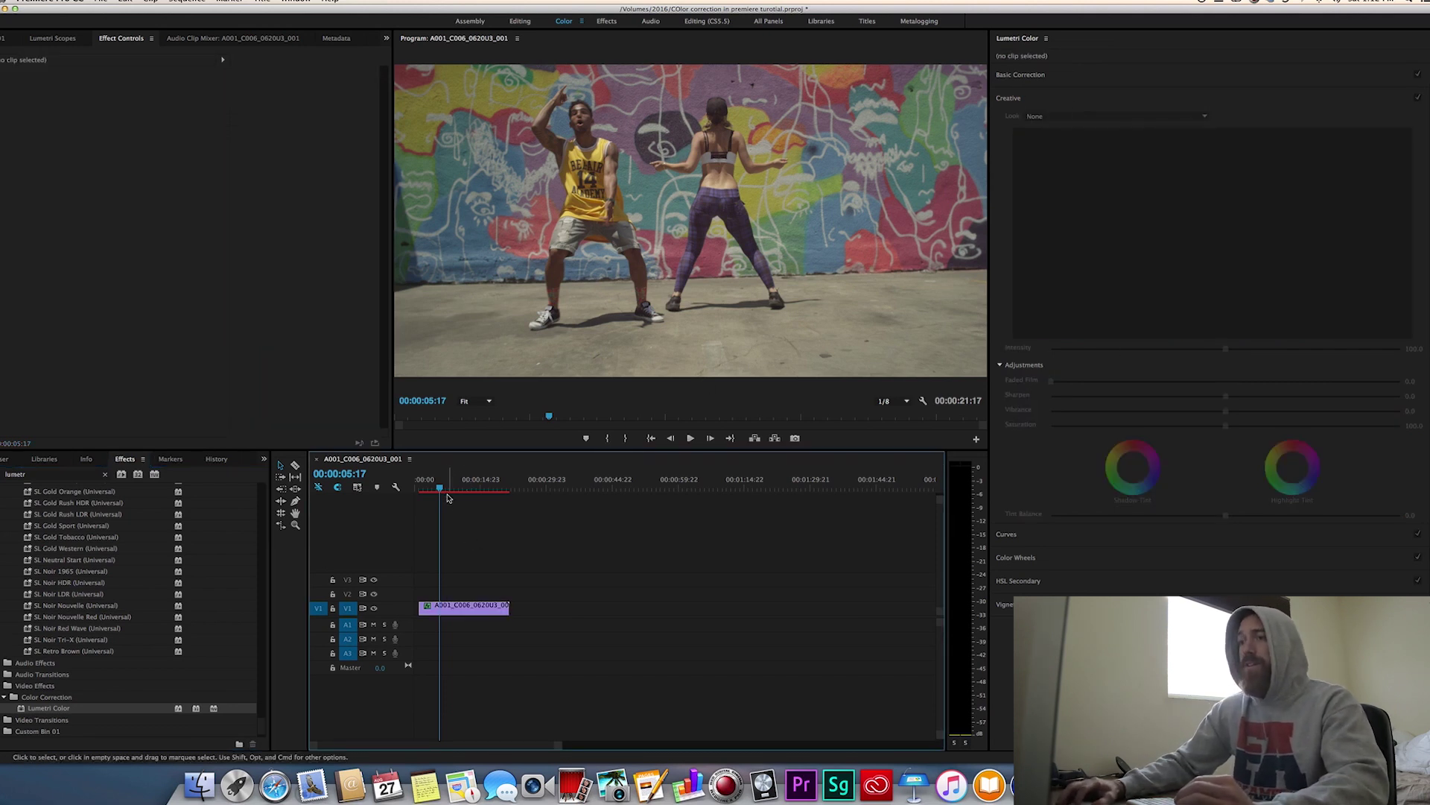
pyautogui.click(442, 484)
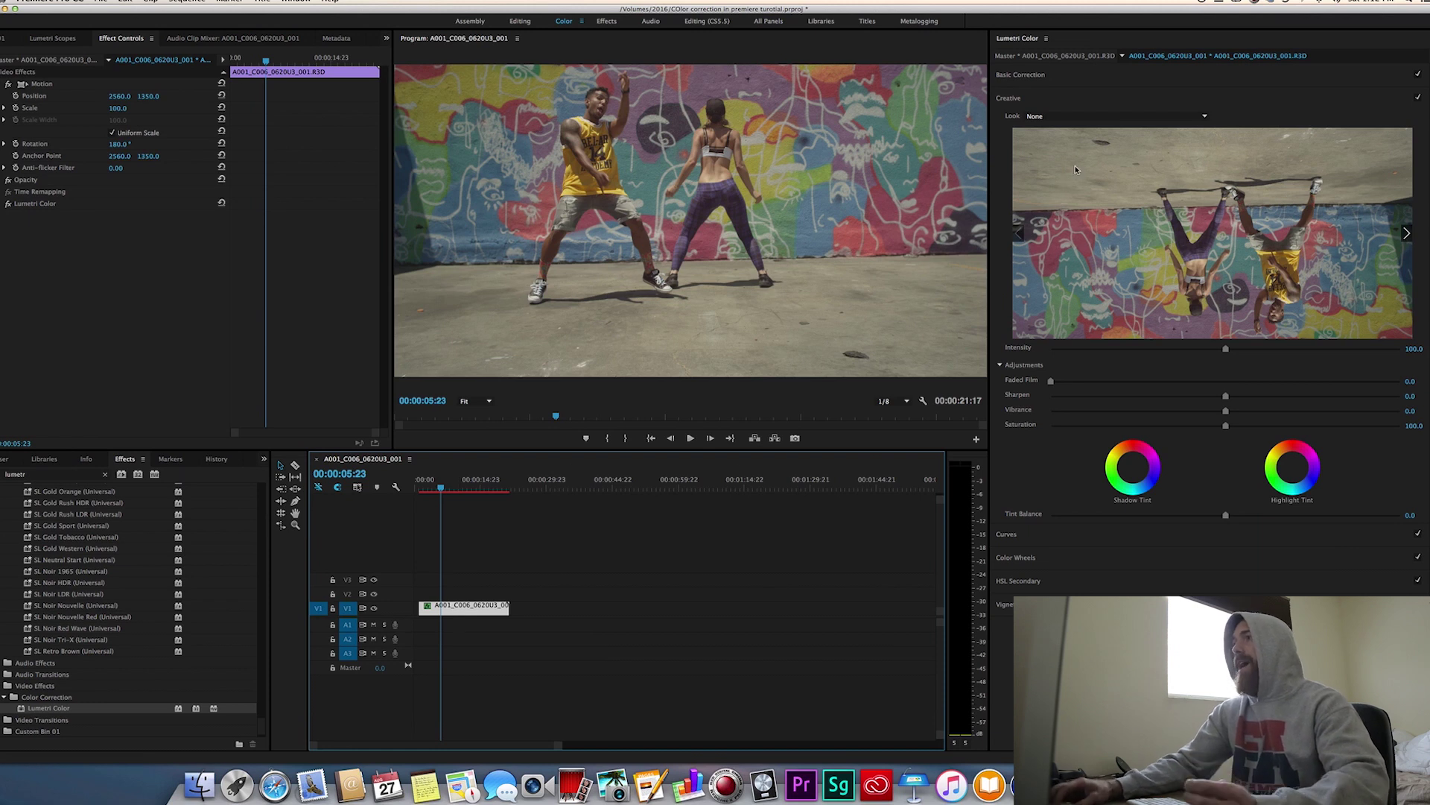
pyautogui.click(1098, 118)
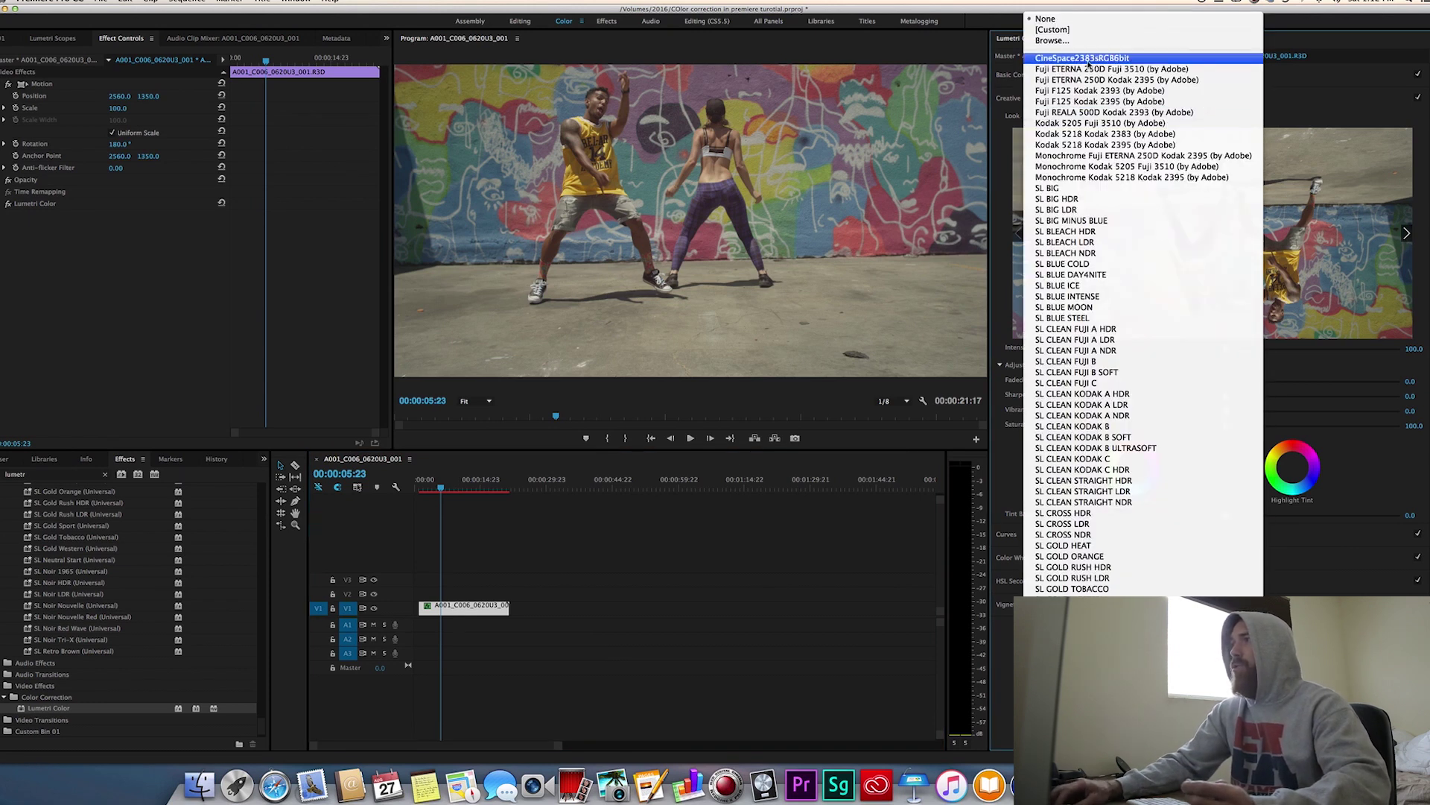
# - Load the What I Like.cube LUT as Lumetri Color's Creative Look
pyautogui.click(1058, 42)
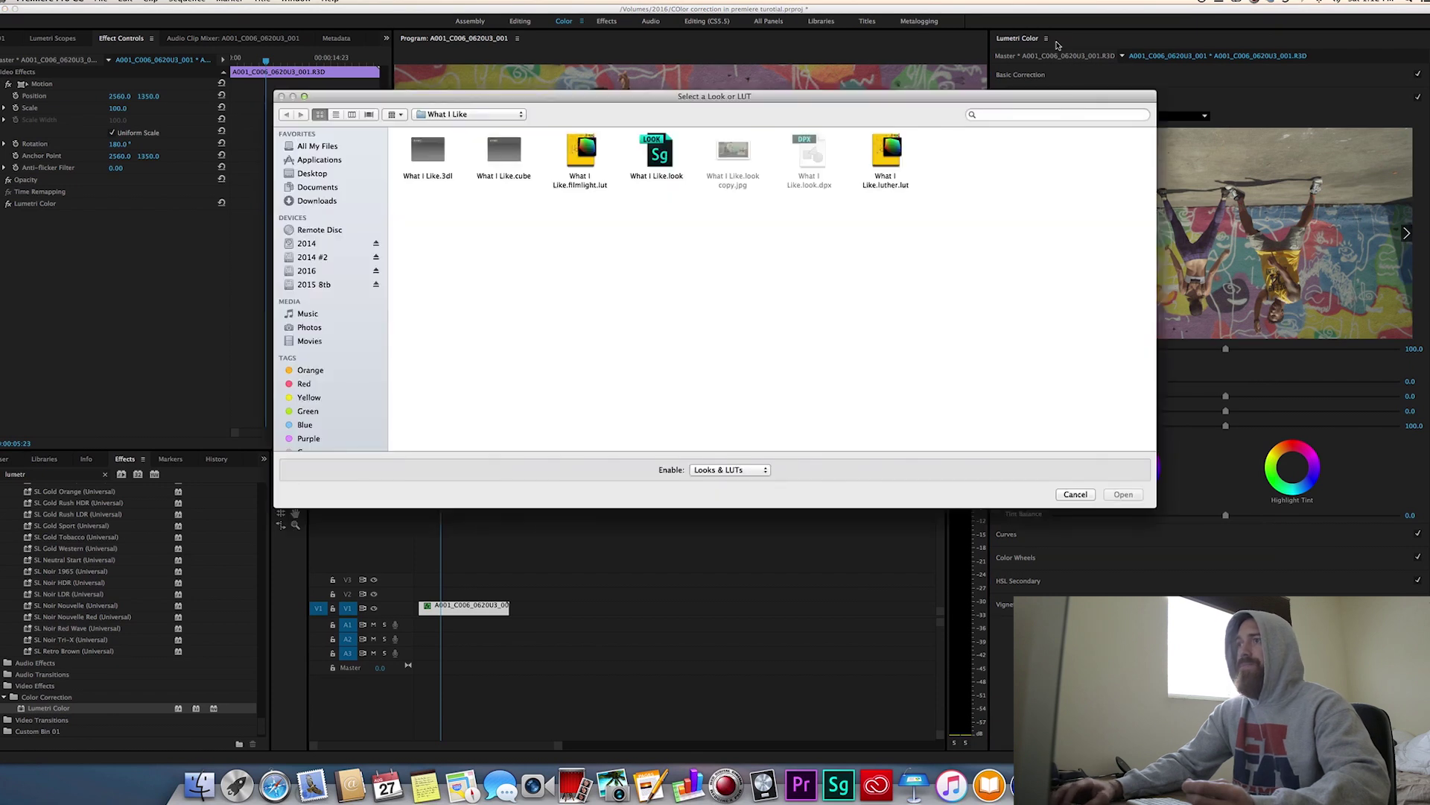
pyautogui.click(515, 160)
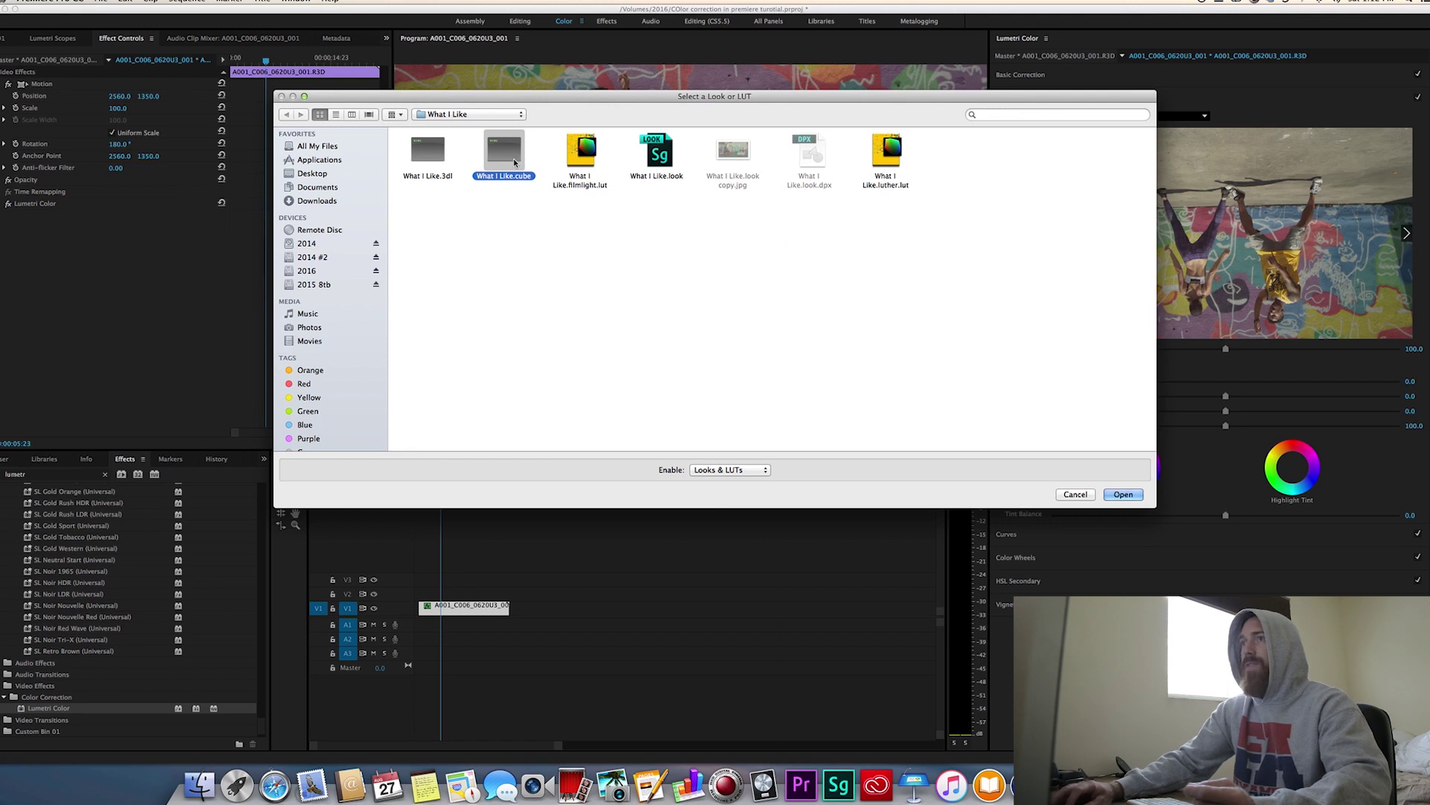
pyautogui.click(1125, 495)
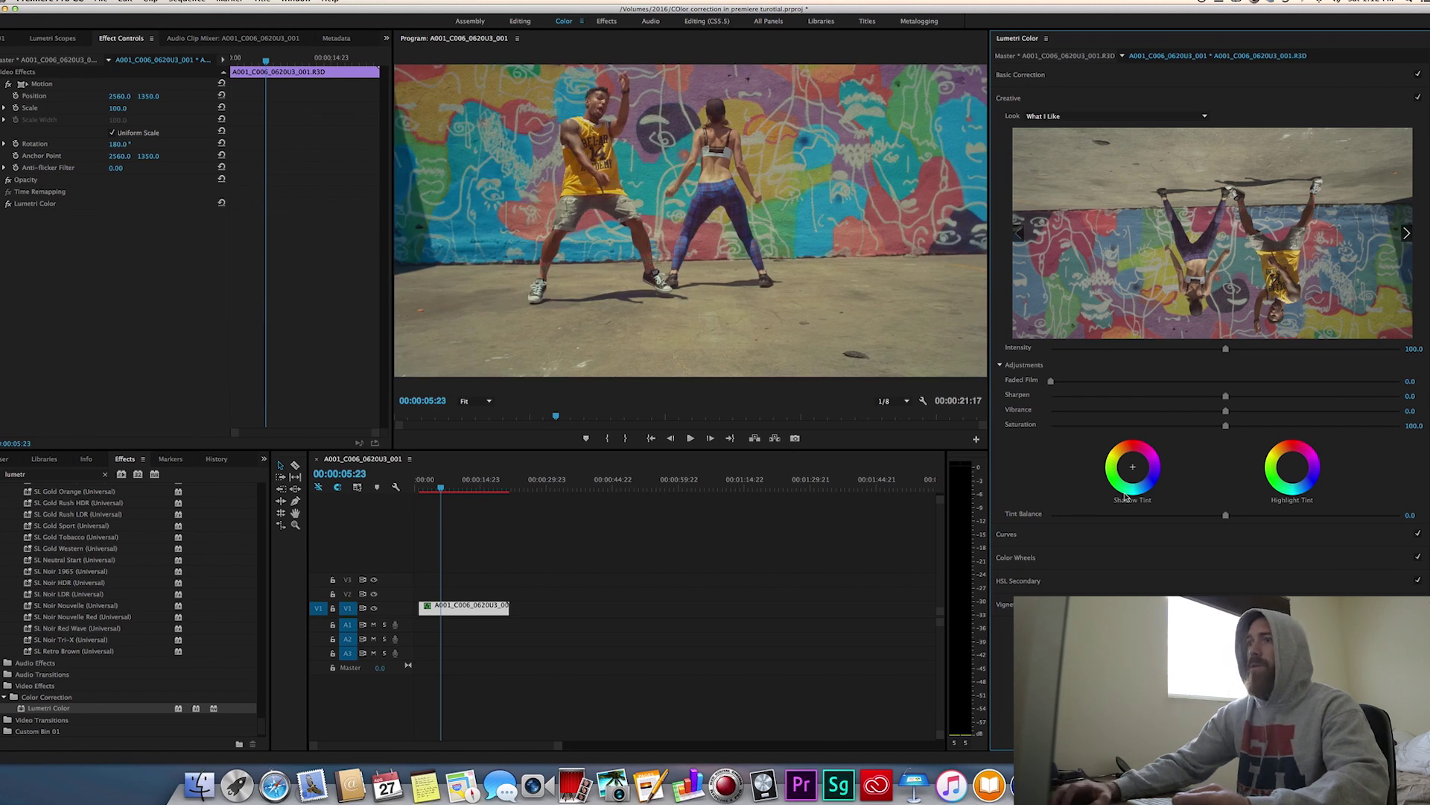
# - Try several Creative look Intensity values, settling it near 105
pyautogui.click(458, 609)
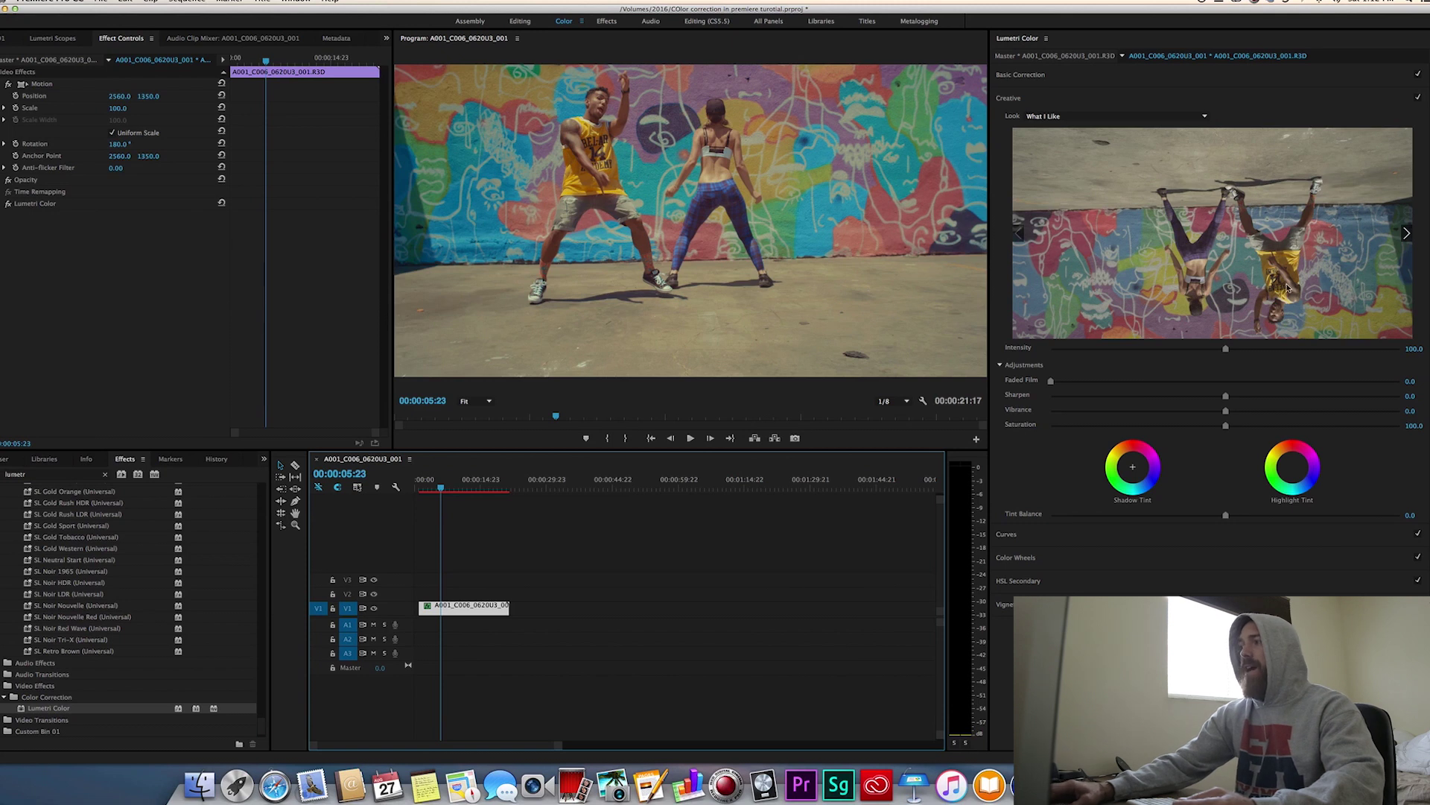
pyautogui.moveTo(1225, 354); pyautogui.dragTo(1123, 354)
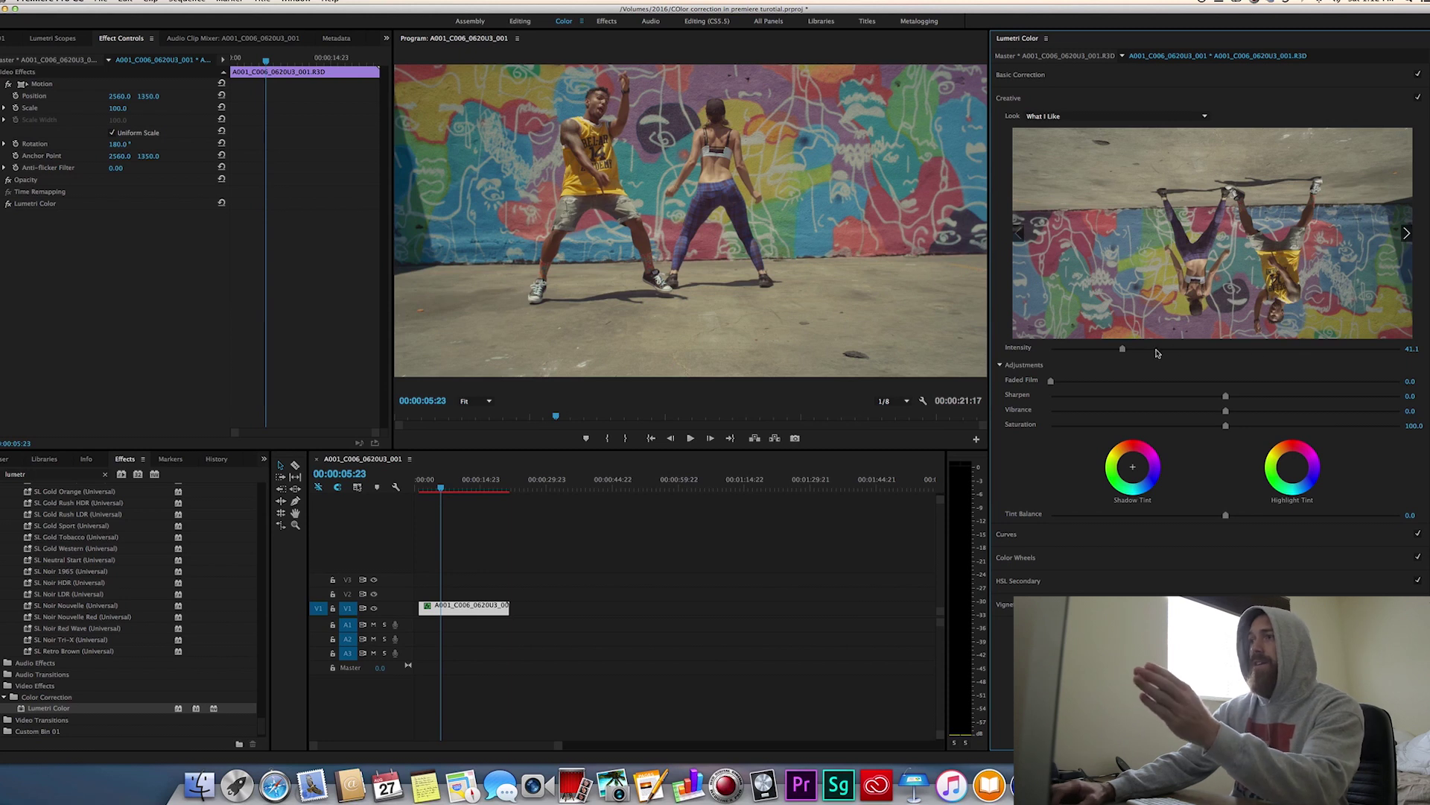
pyautogui.moveTo(1124, 350); pyautogui.dragTo(1360, 363)
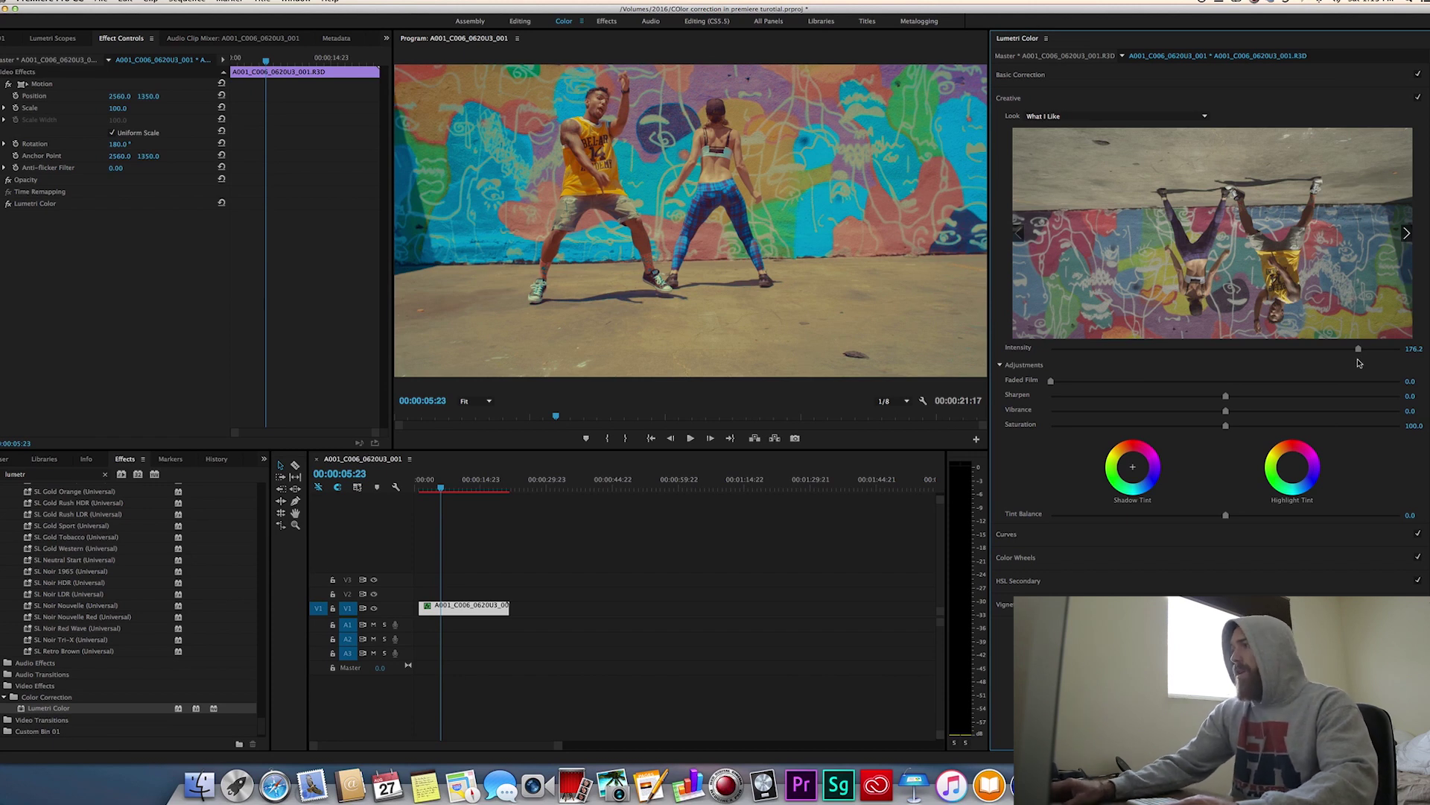
pyautogui.moveTo(1360, 351); pyautogui.dragTo(1236, 353)
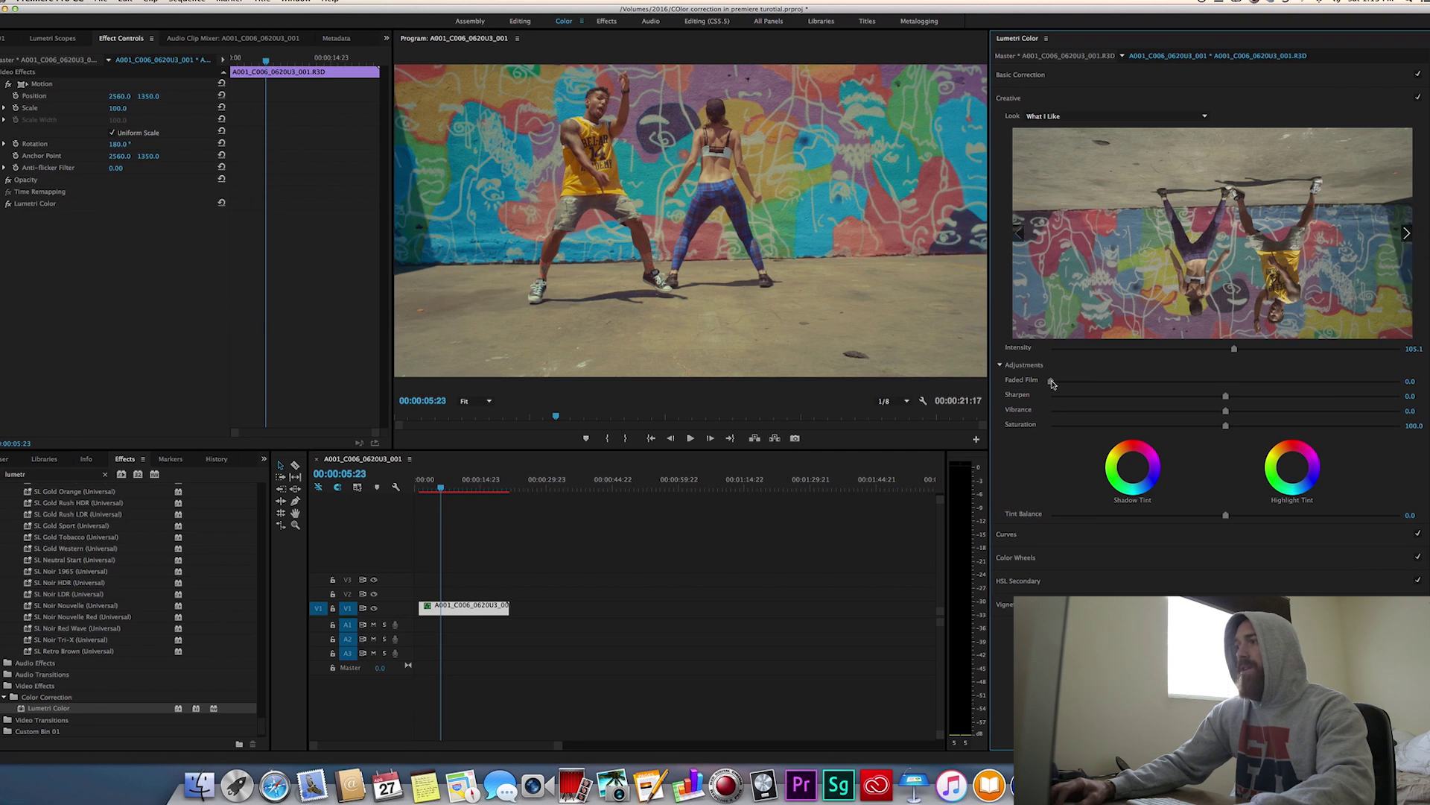
# - Set Faded Film to about 25 and Saturation to about 134
pyautogui.moveTo(1063, 383); pyautogui.dragTo(1128, 386)
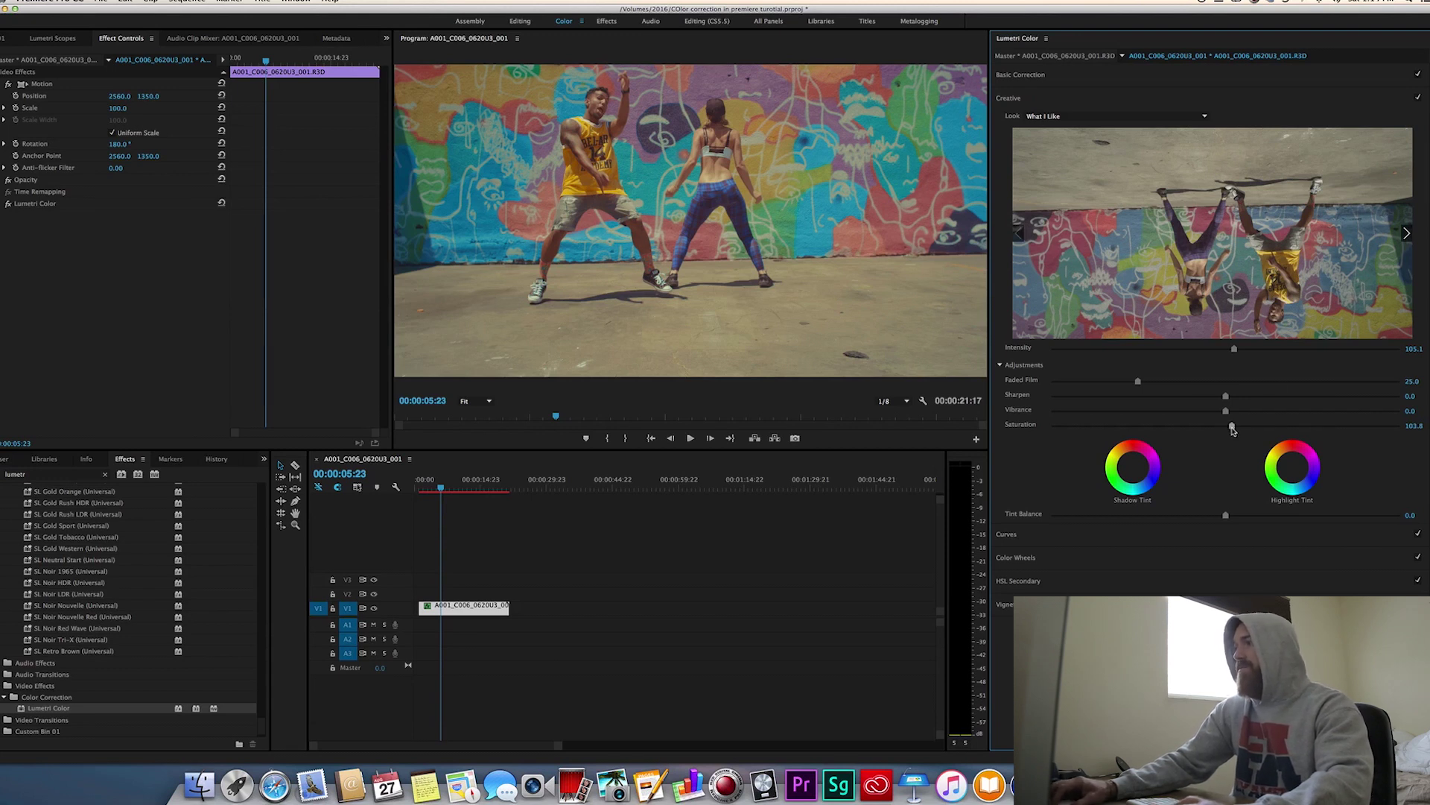
pyautogui.moveTo(1233, 430); pyautogui.dragTo(1295, 425)
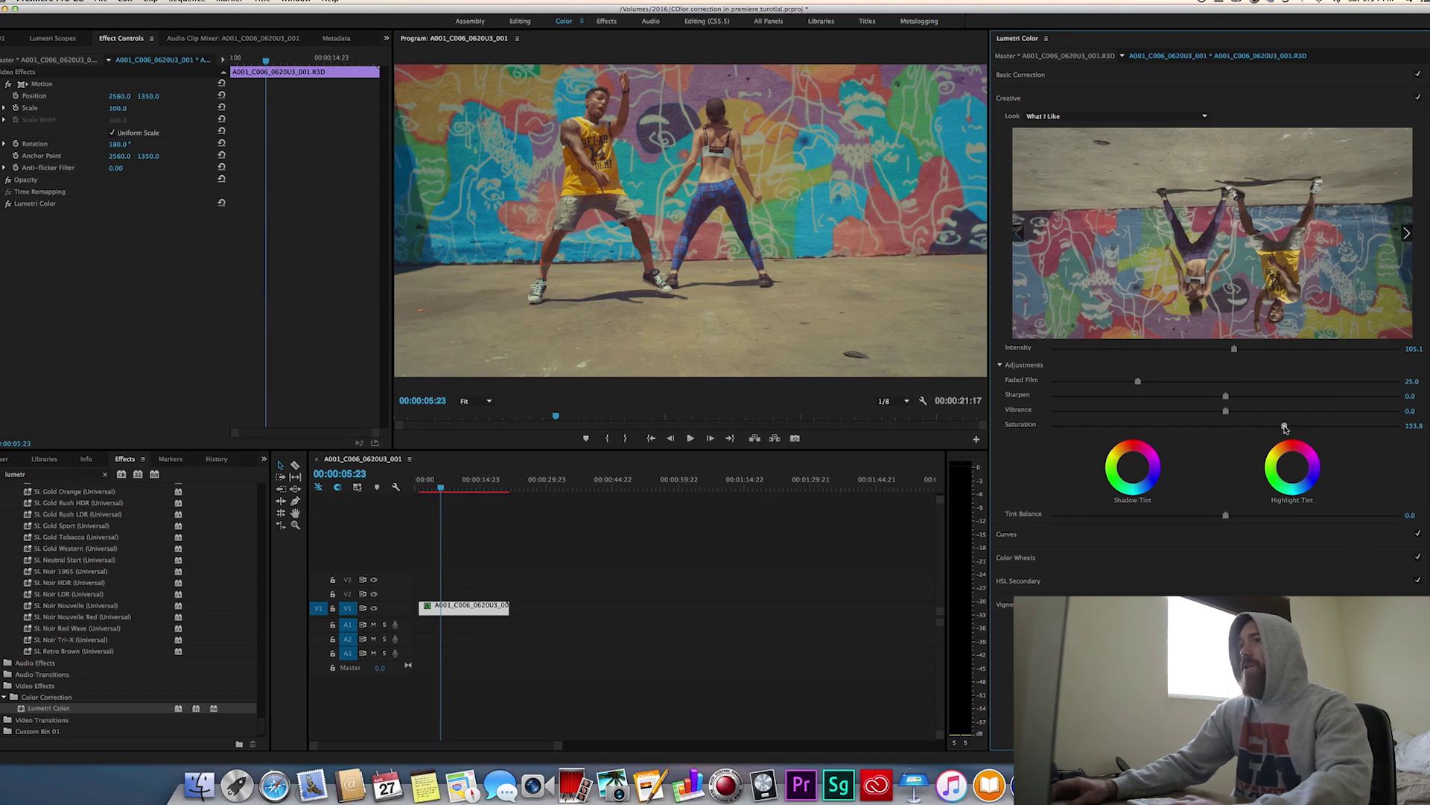
pyautogui.click(1069, 538)
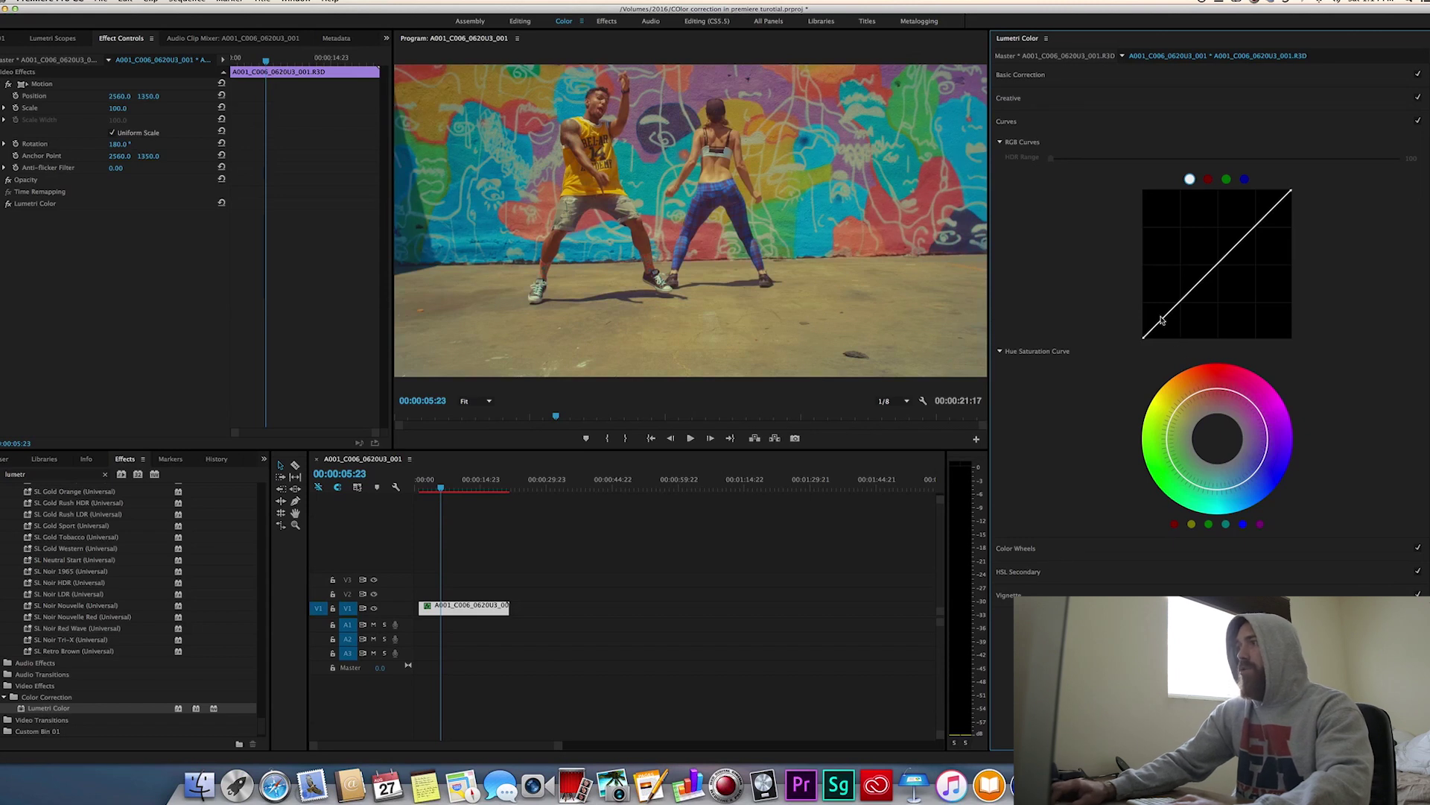
# - Add a shadows point to the RGB curve, then return it to nearly straight
pyautogui.moveTo(1172, 318)
pyautogui.mouseDown()
pyautogui.moveTo(1183, 330)
pyautogui.moveTo(1174, 314)
pyautogui.mouseUp()
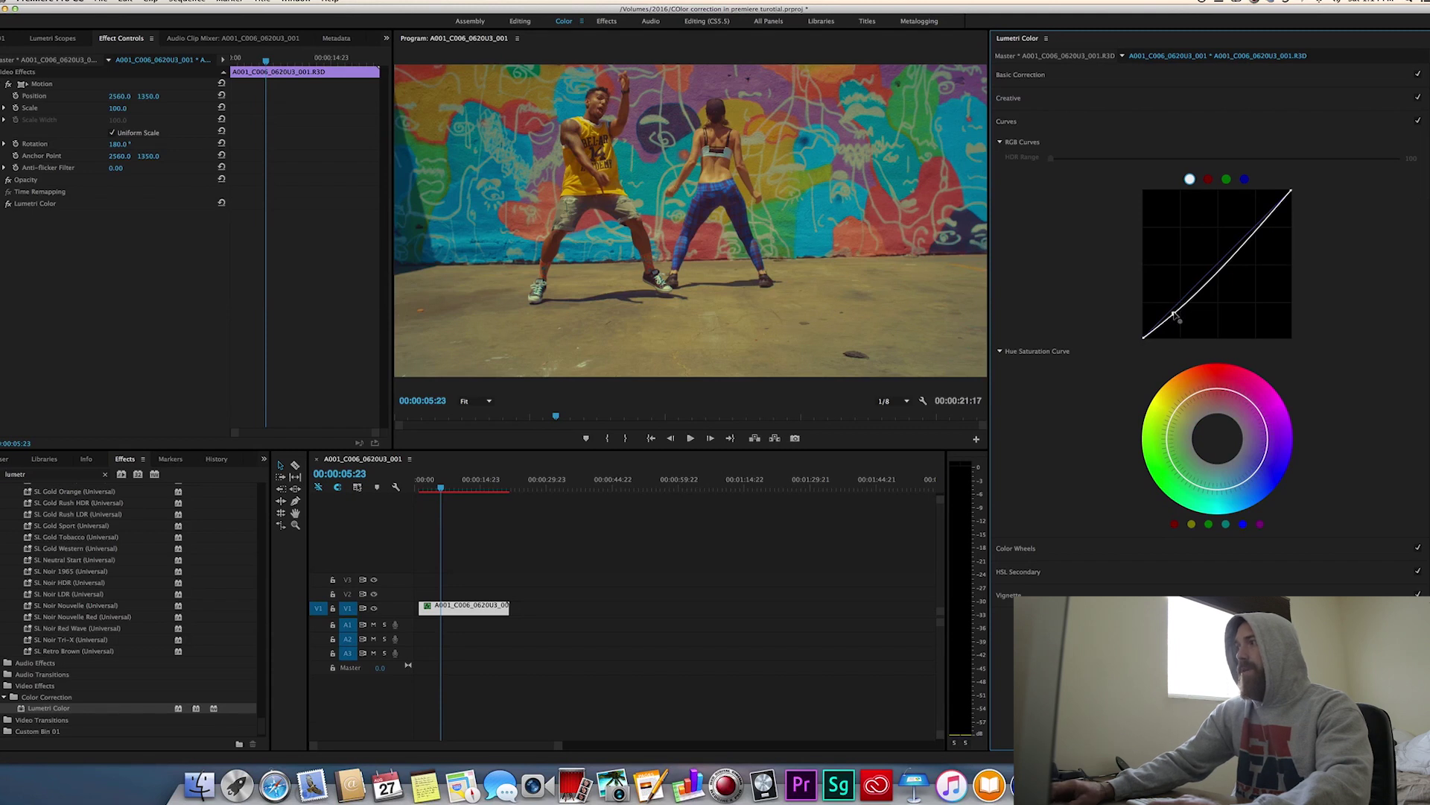
pyautogui.click(1174, 313)
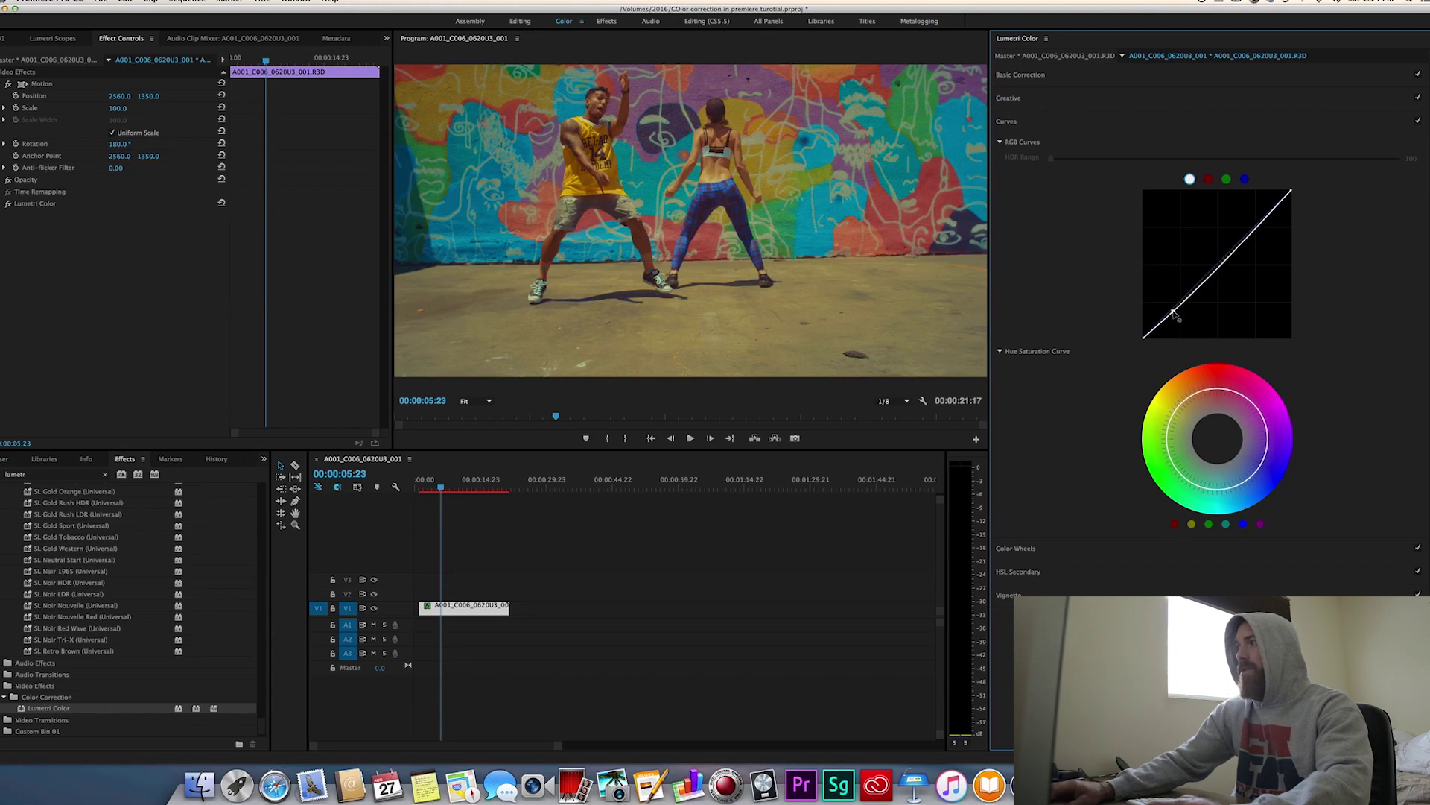
pyautogui.click(1103, 549)
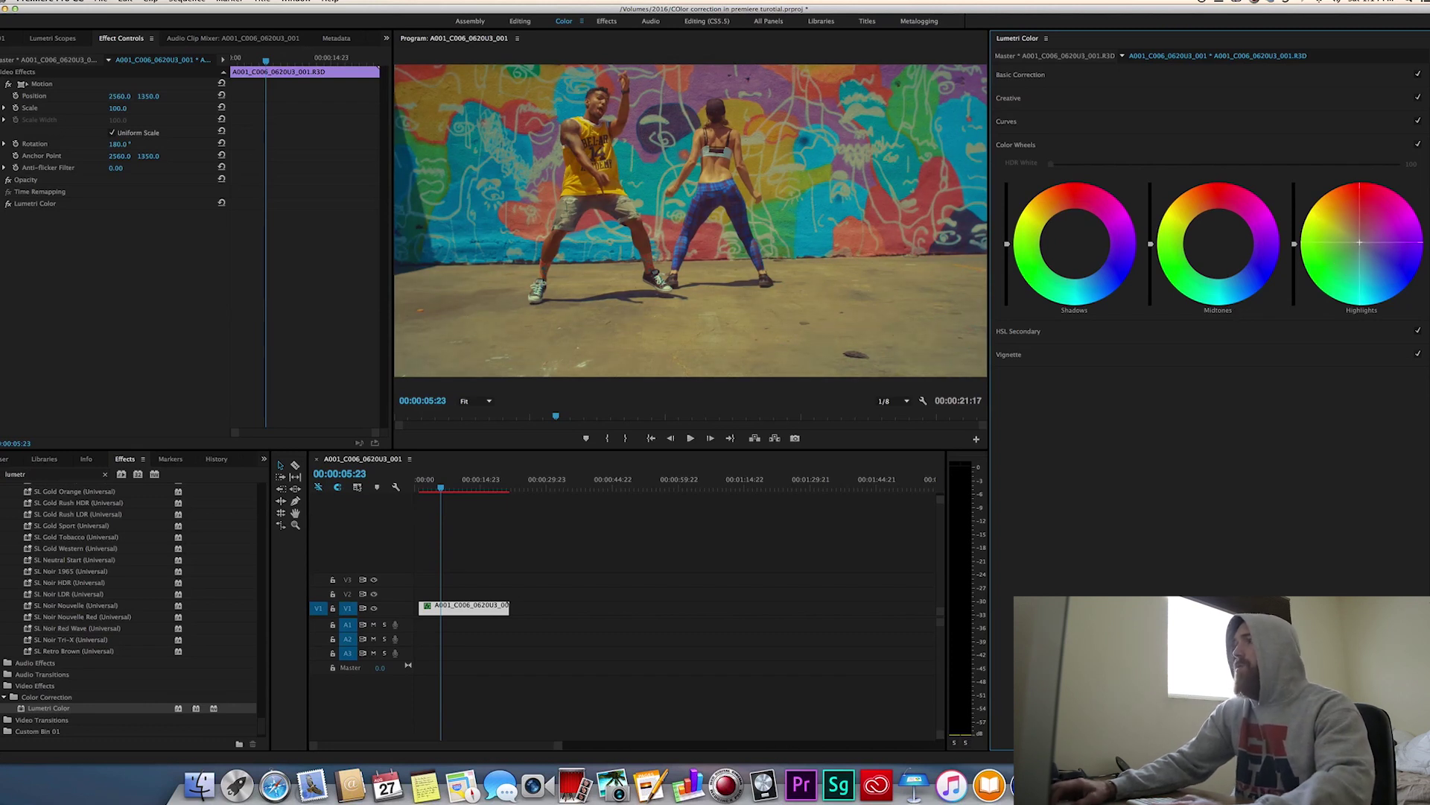
# - Nudge the Shadows colour wheel puck slightly to tint the shadows
pyautogui.moveTo(1075, 245); pyautogui.dragTo(1077, 249)
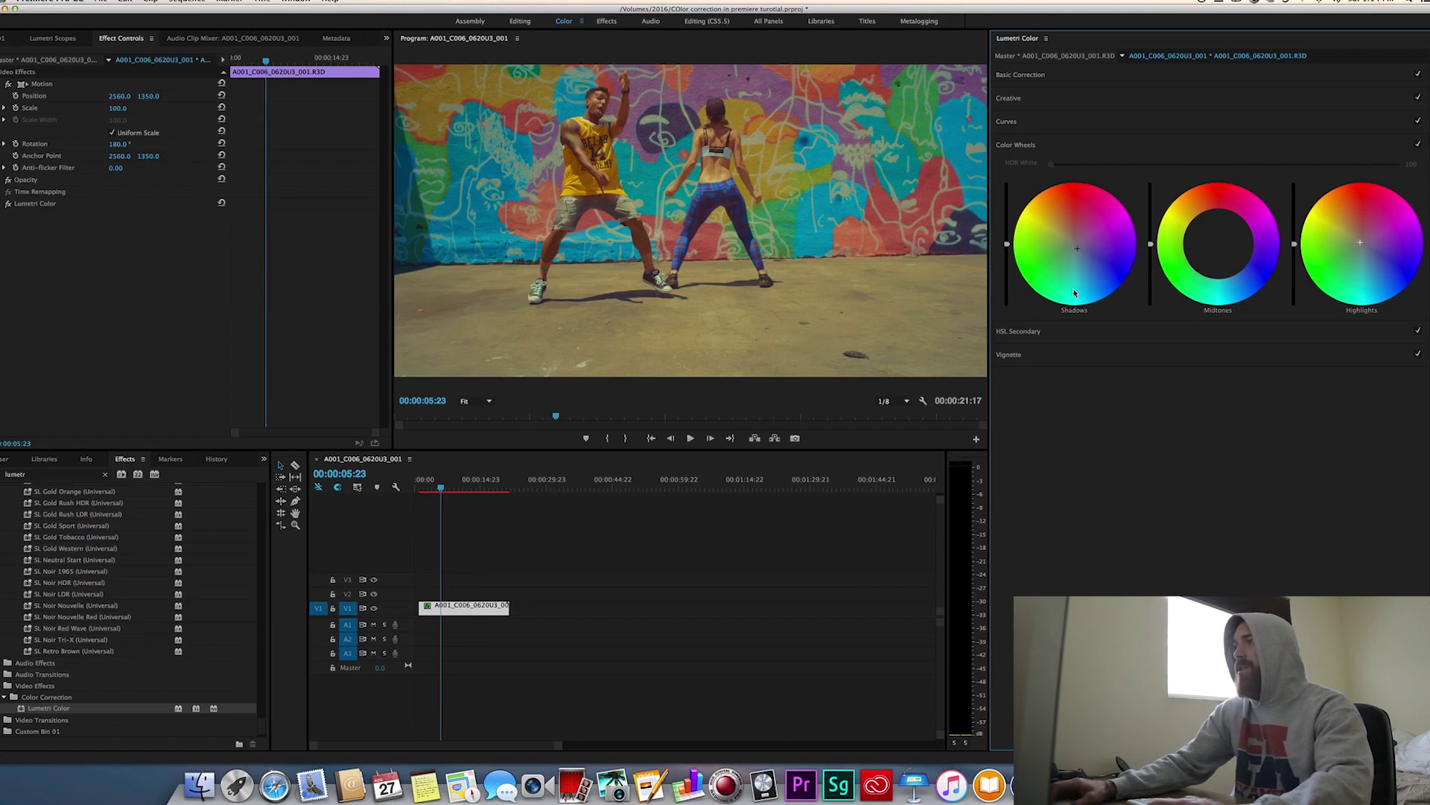
# - Step through HSL Secondary, Vignette, Creative and Color Wheels, ending on Basic Correction
pyautogui.click(1069, 334)
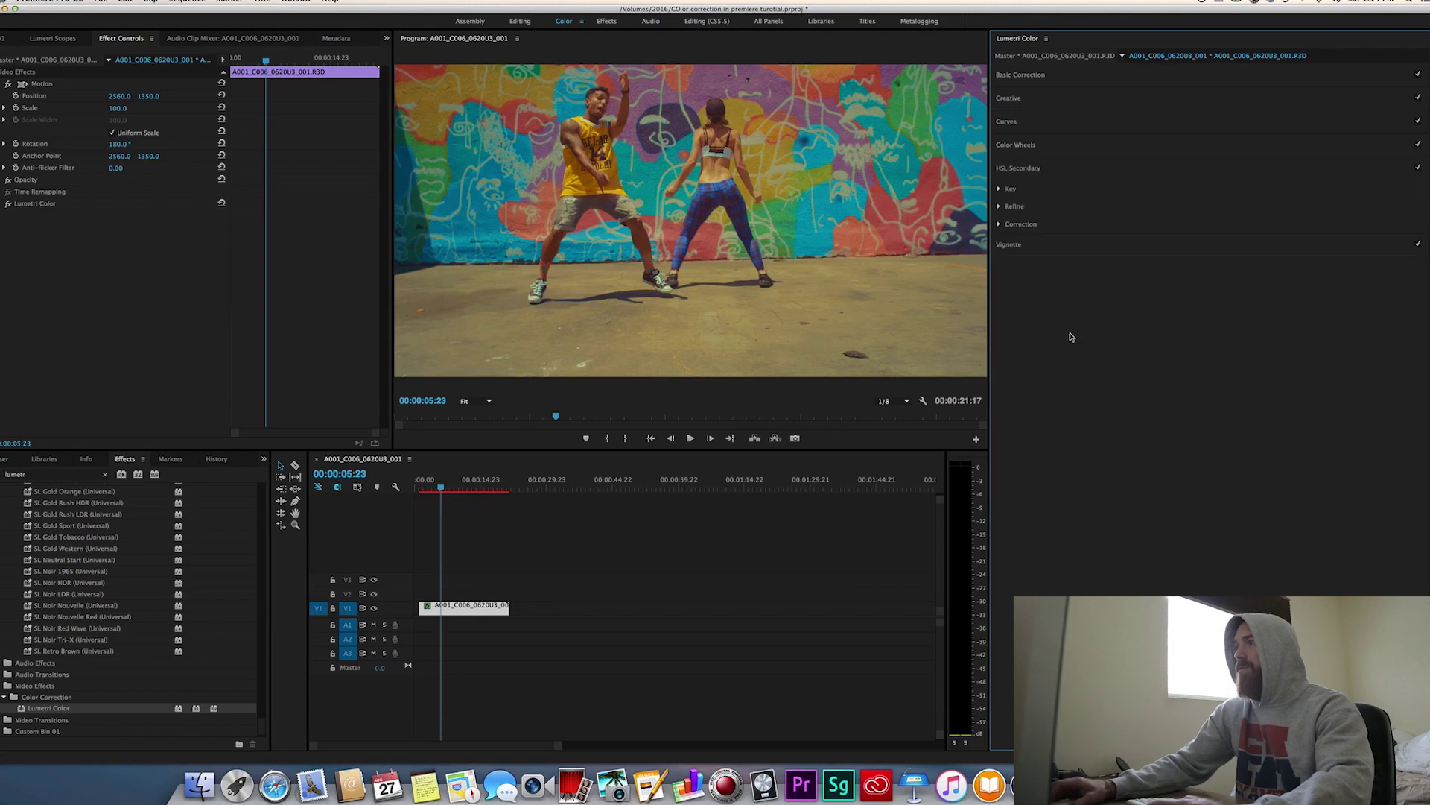
pyautogui.click(1063, 246)
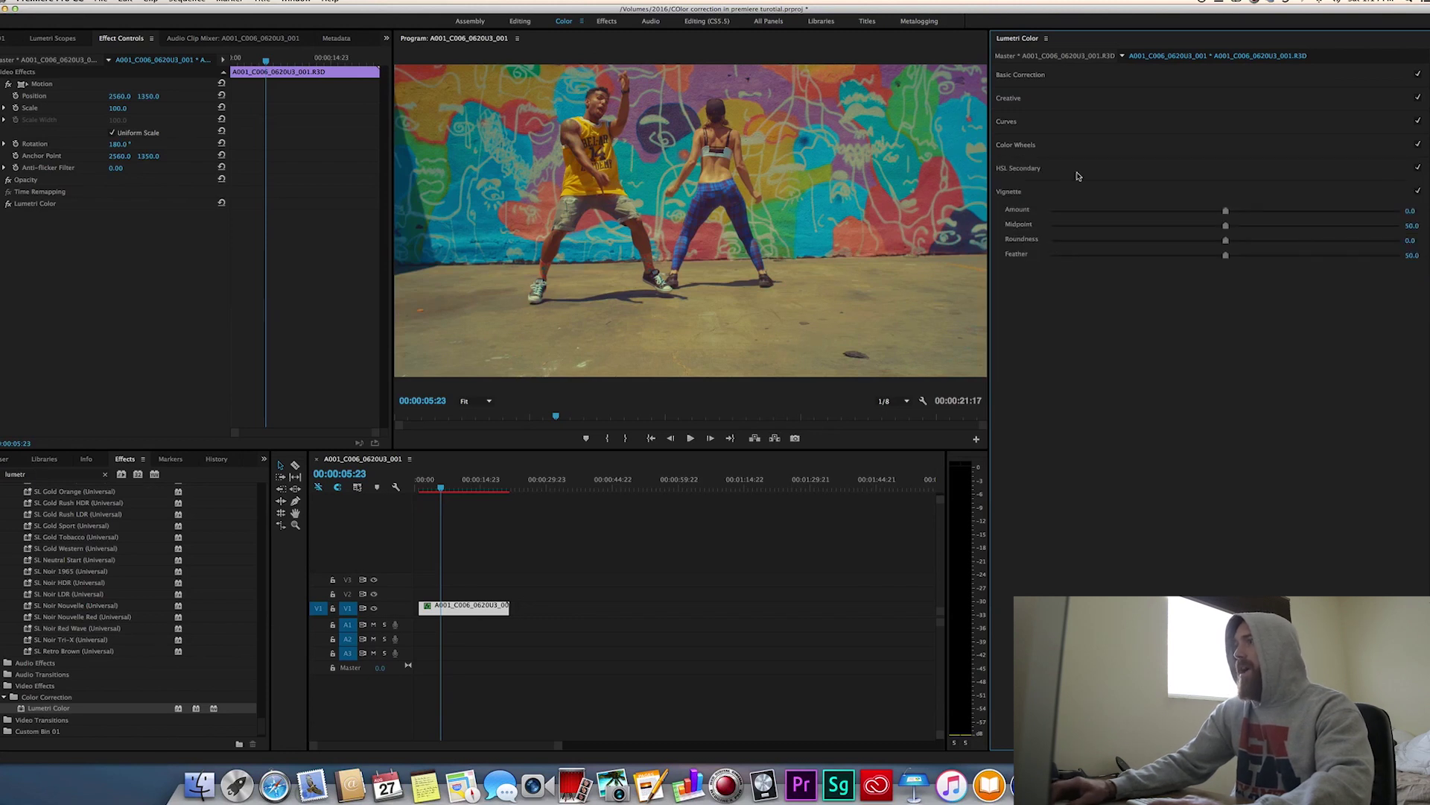
pyautogui.click(1075, 194)
pyautogui.click(1058, 97)
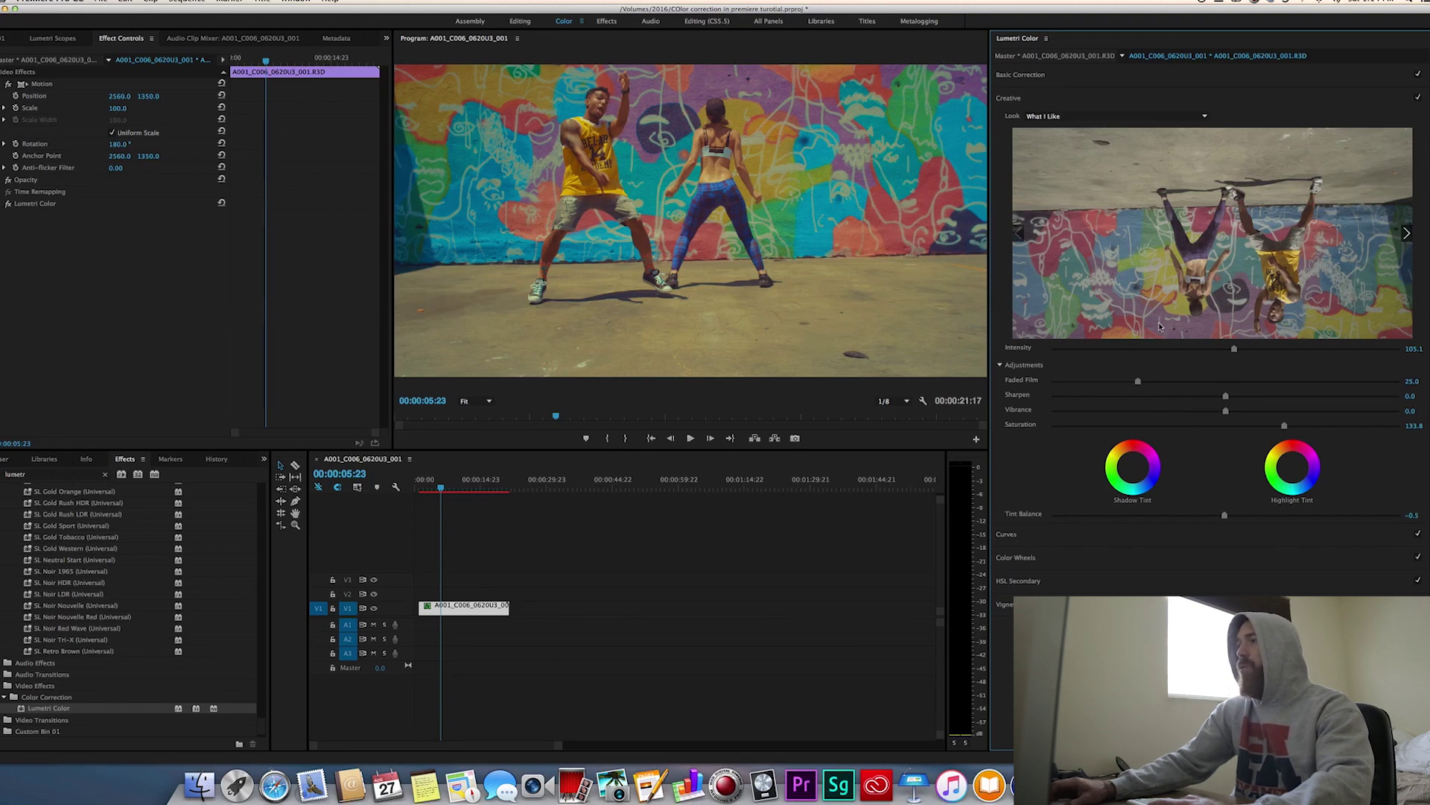
pyautogui.click(1111, 558)
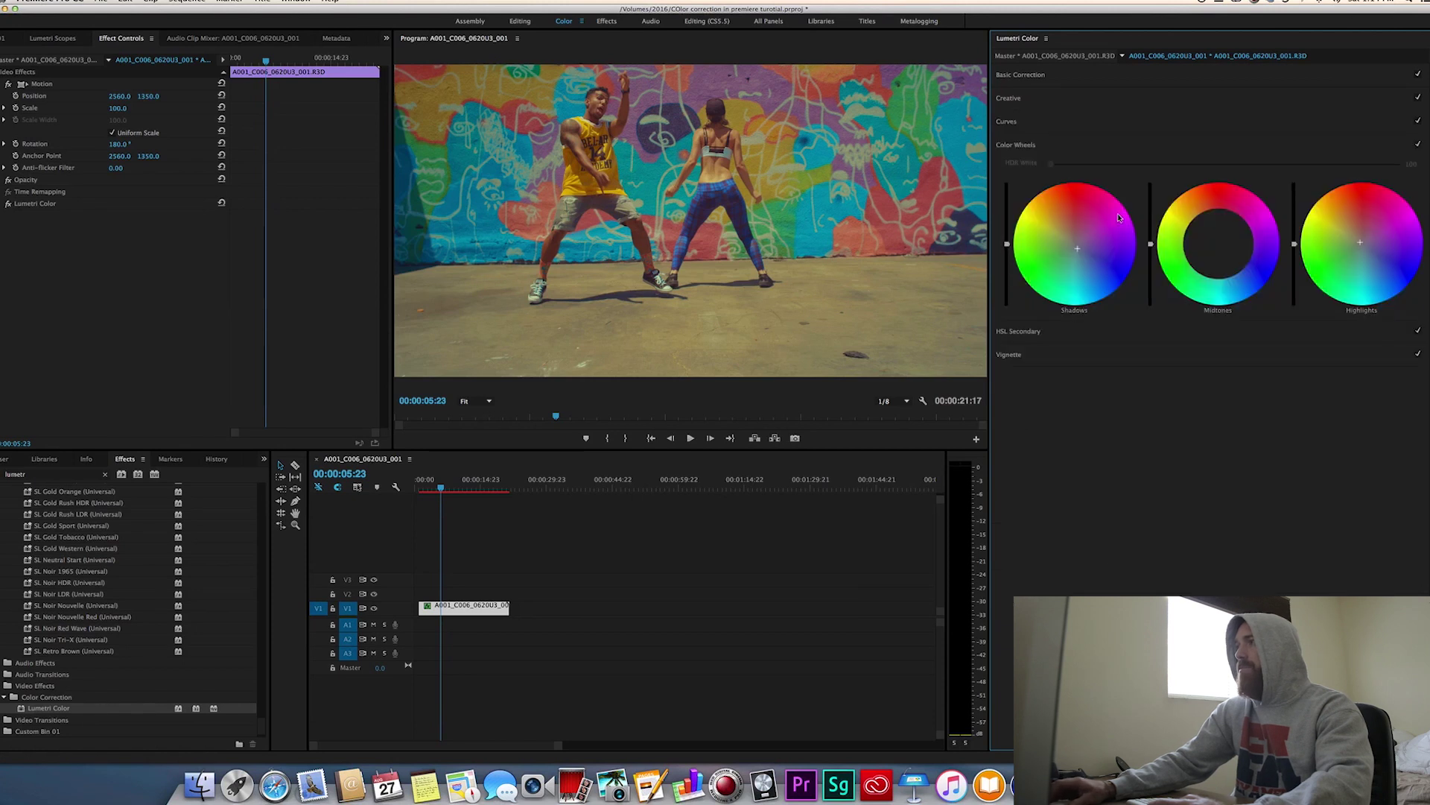
pyautogui.click(1095, 79)
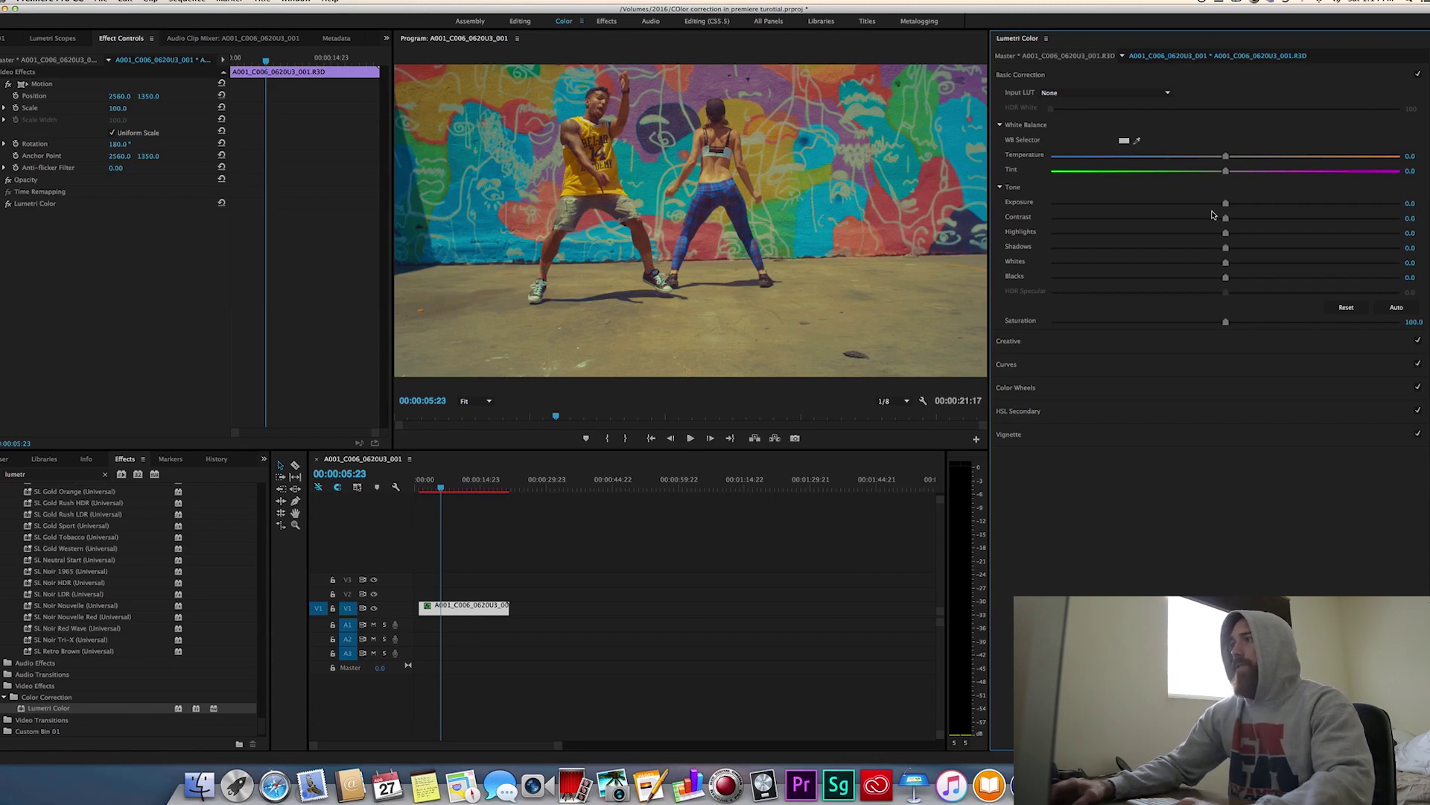
# - Back in Basic Correction, raise Contrast to 11.3 and set Highlights to 4.4
pyautogui.click(1043, 75)
pyautogui.click(1022, 99)
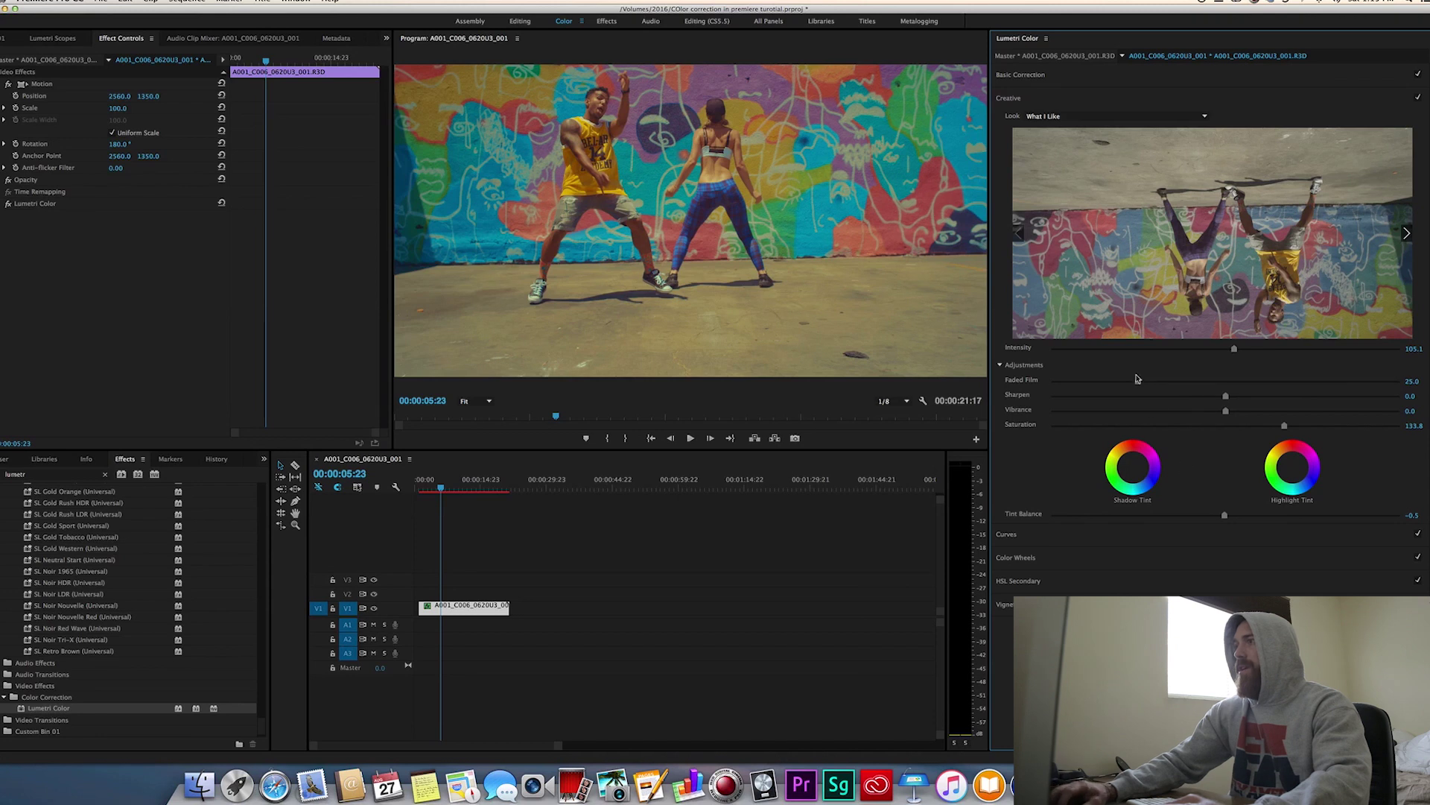
pyautogui.click(1040, 75)
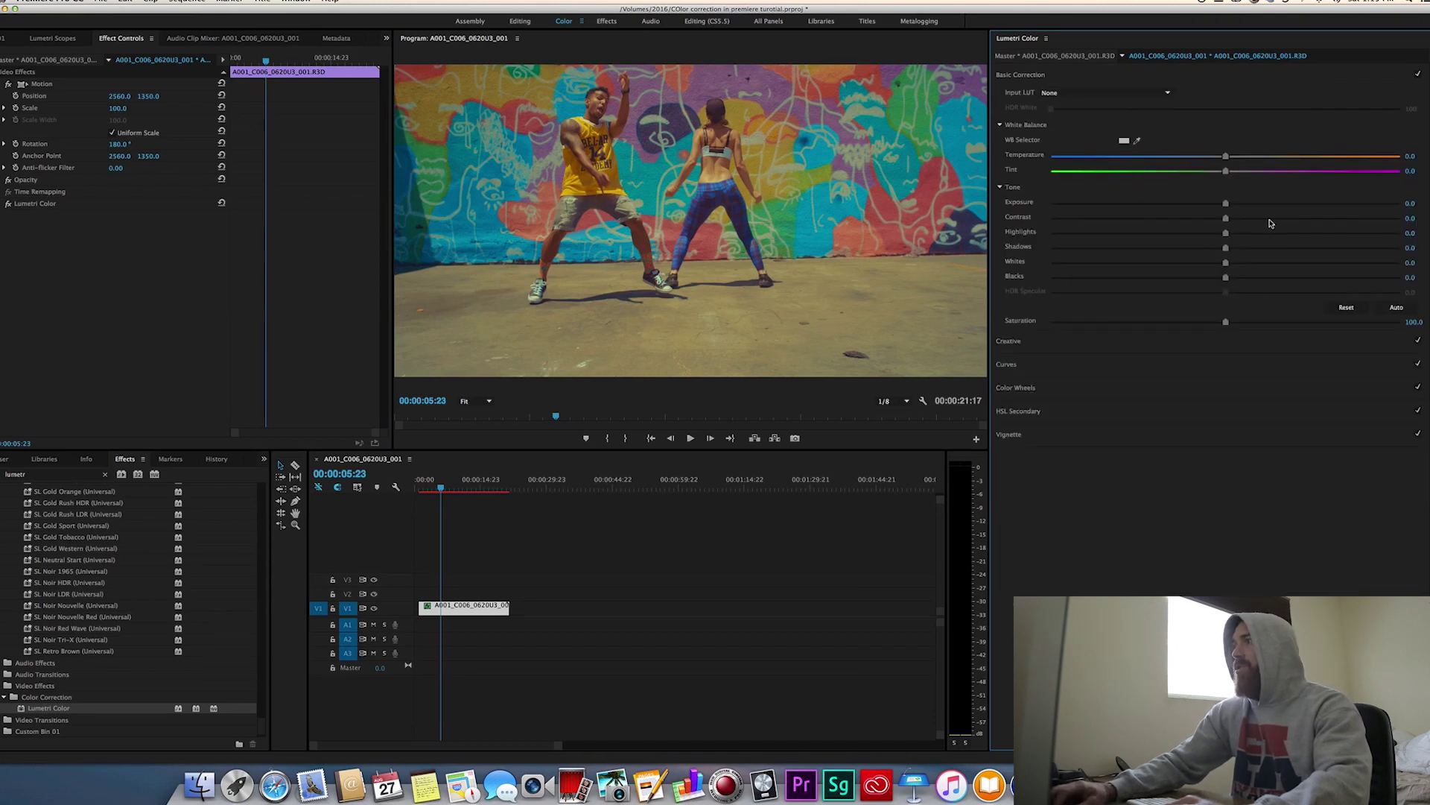
pyautogui.moveTo(1225, 224); pyautogui.dragTo(1249, 220)
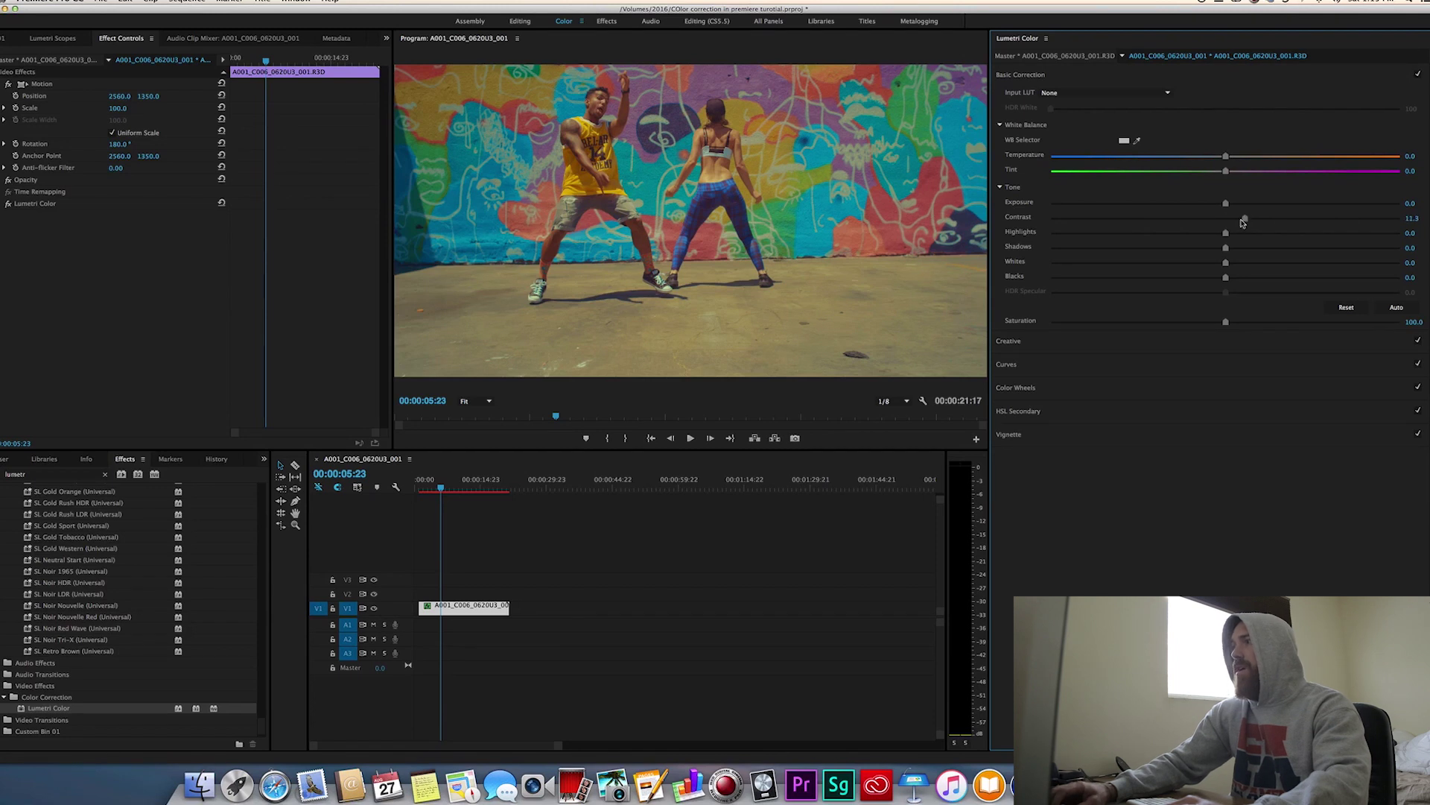
pyautogui.moveTo(1232, 237)
pyautogui.mouseDown()
pyautogui.moveTo(1235, 265)
pyautogui.moveTo(1222, 249)
pyautogui.mouseUp()
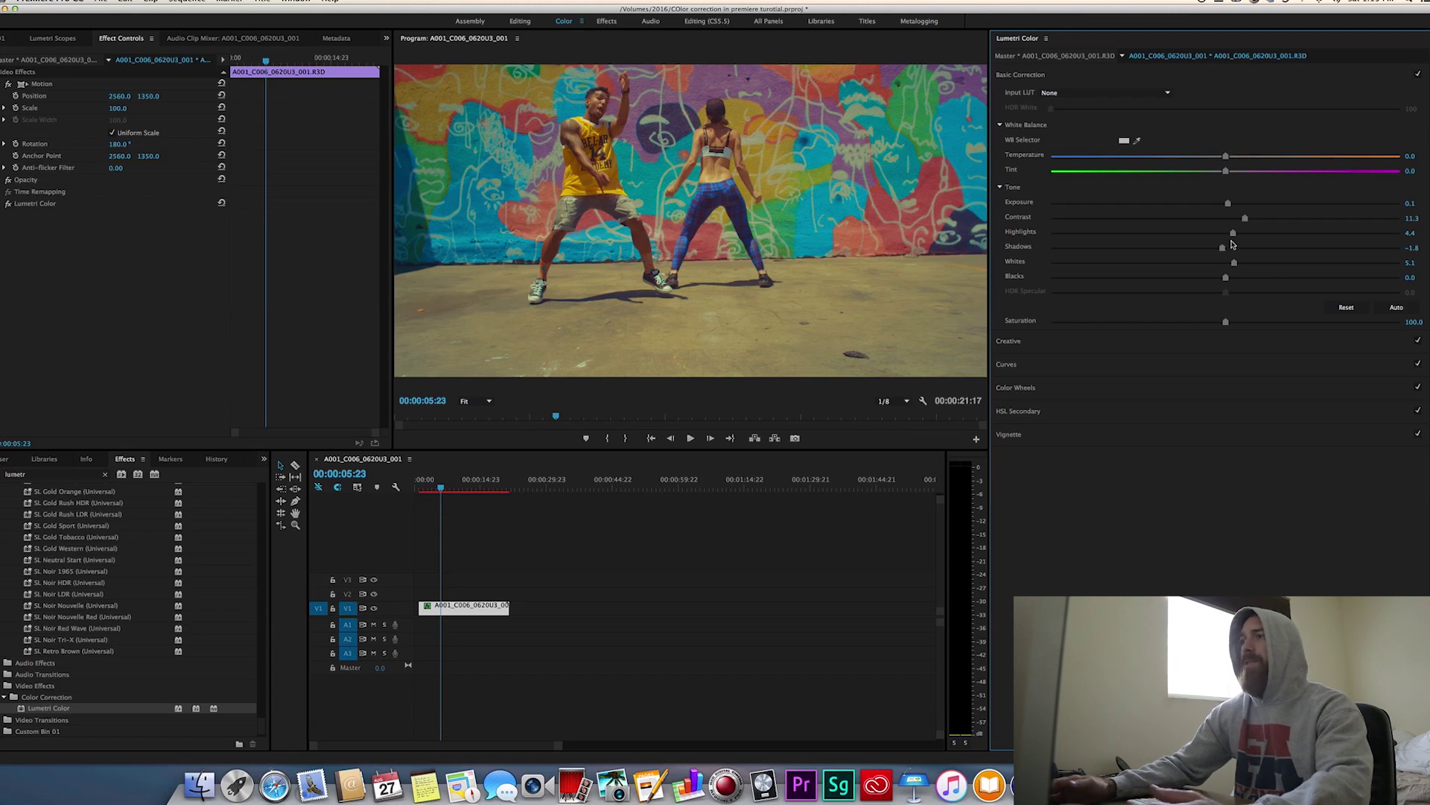
# - Save the project and scrub back to an earlier part of the clip
pyautogui.press('super+s')
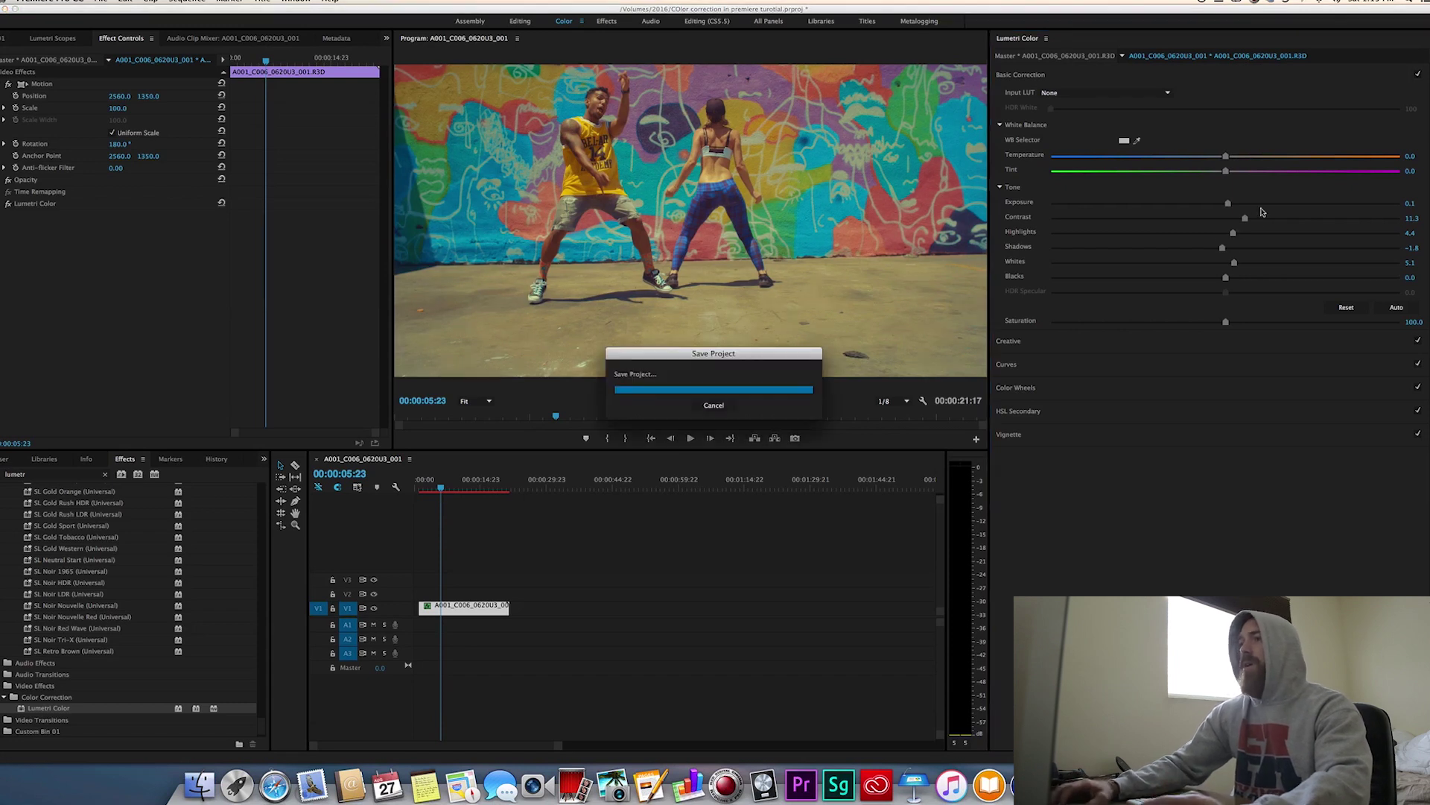
pyautogui.click(445, 490)
pyautogui.moveTo(445, 490); pyautogui.dragTo(432, 490)
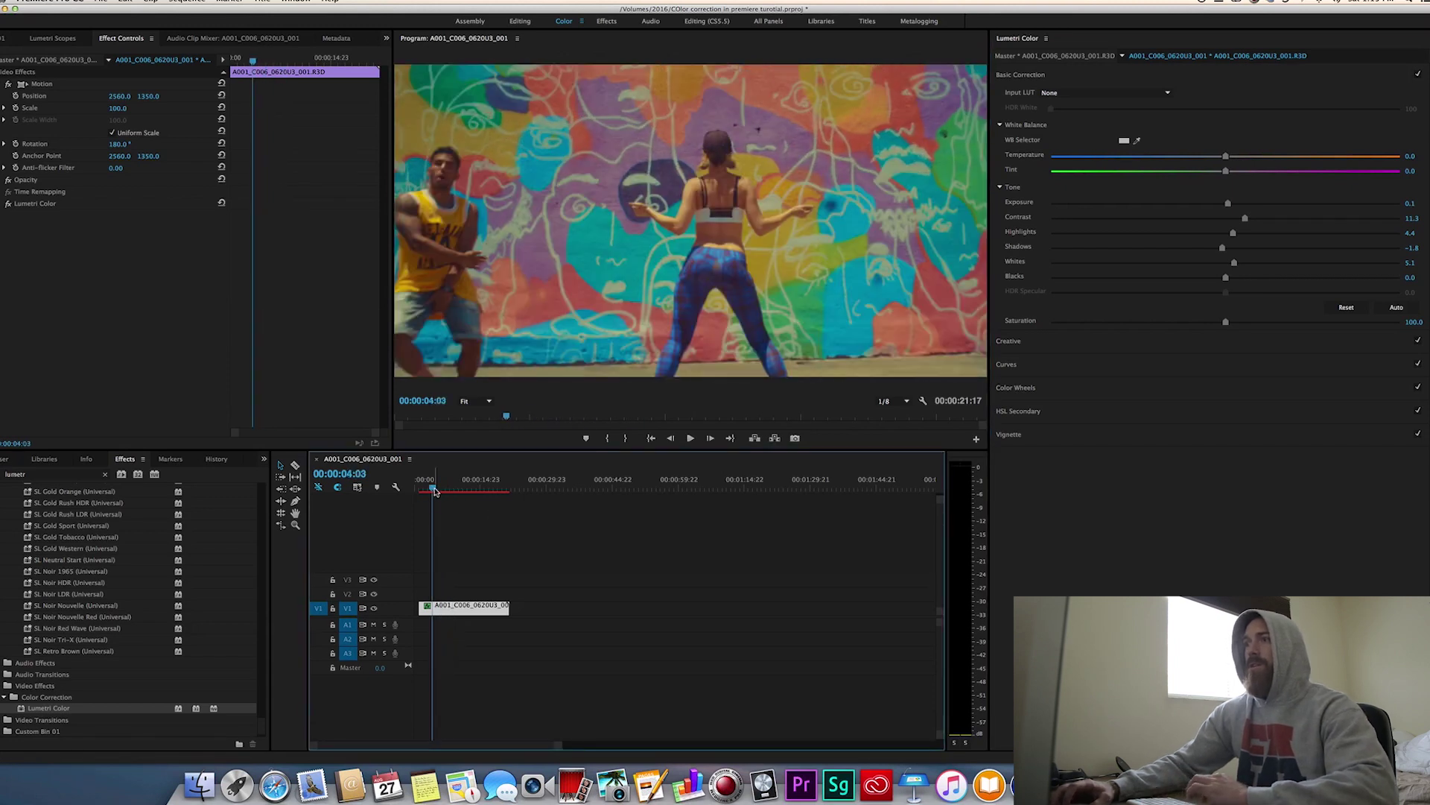
# - Play the clip to review the grade, then reselect the A001_C006 dance clip
pyautogui.press('space')
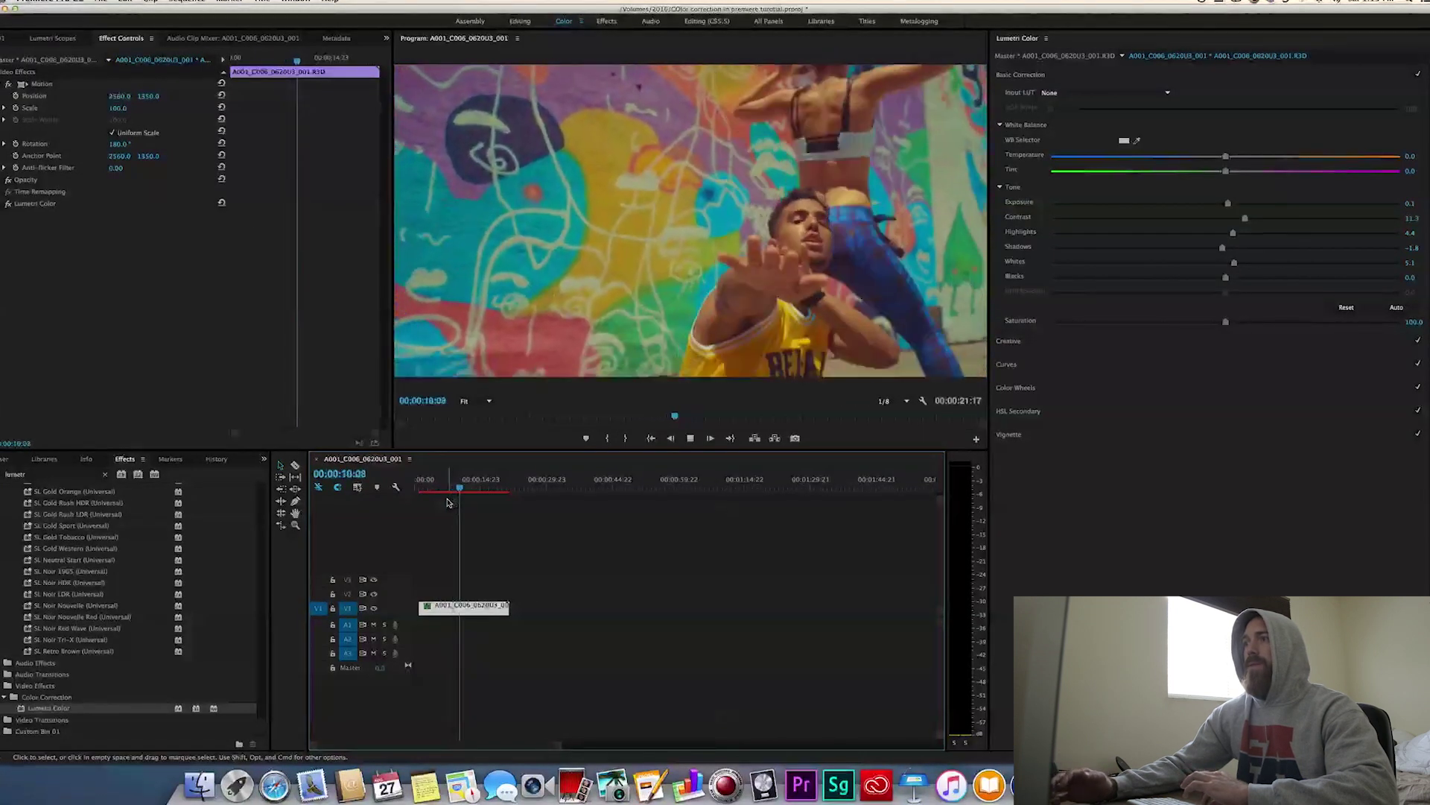
pyautogui.press('space')
pyautogui.click(568, 620)
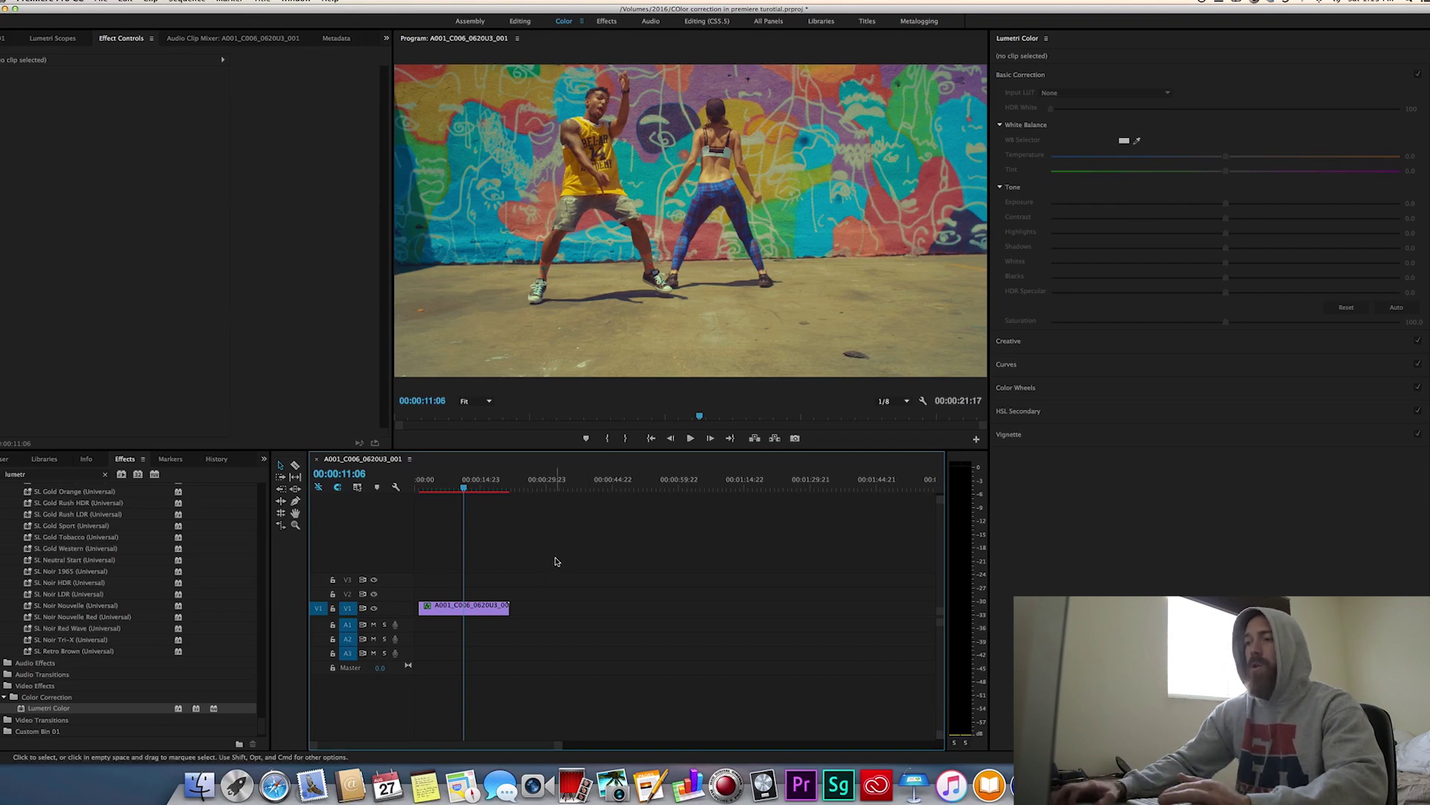
pyautogui.click(464, 606)
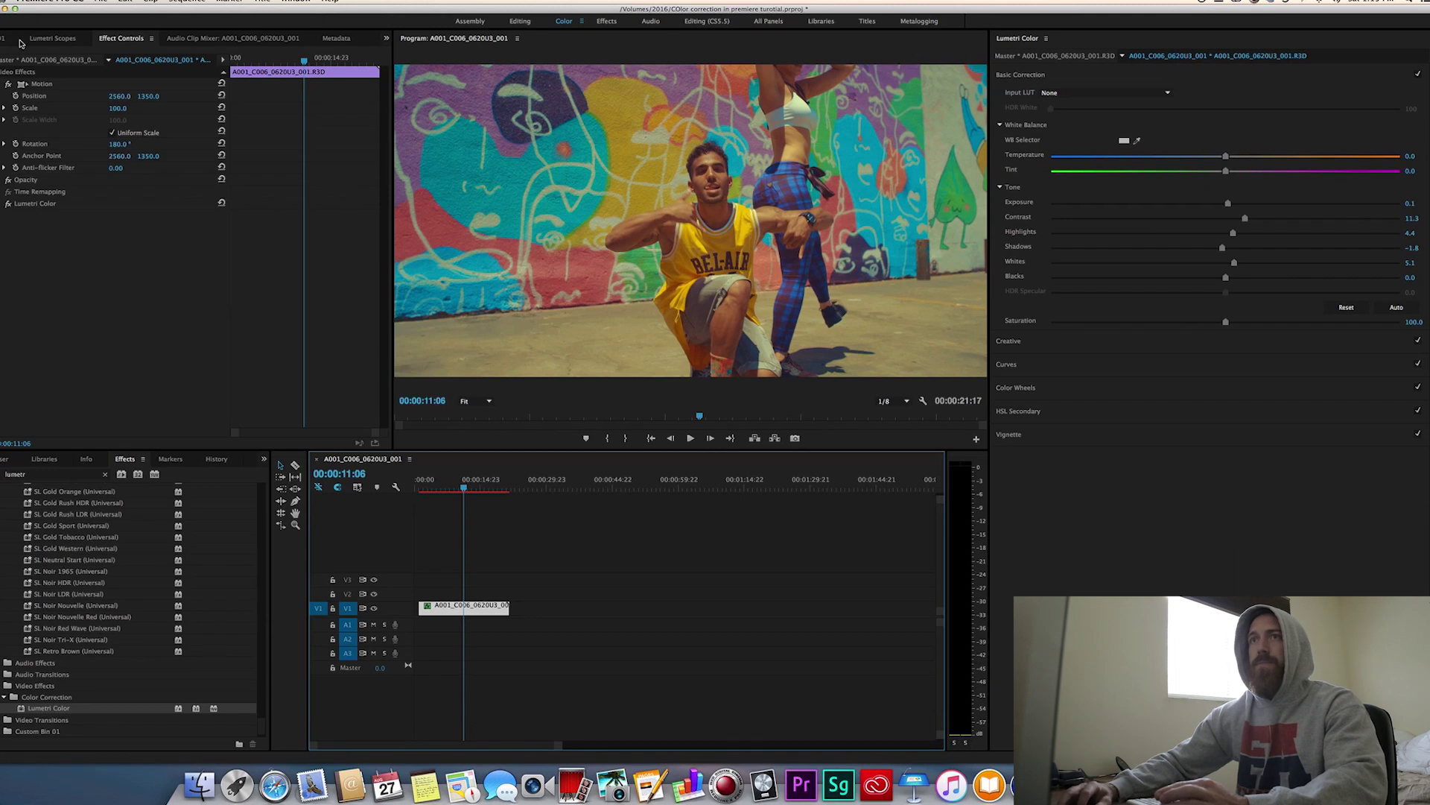
# - In the Editing workspace, create an Adjustment Layer, place it on V7 and stretch it past the clip
pyautogui.moveTo(64, 12); pyautogui.dragTo(59, 13)
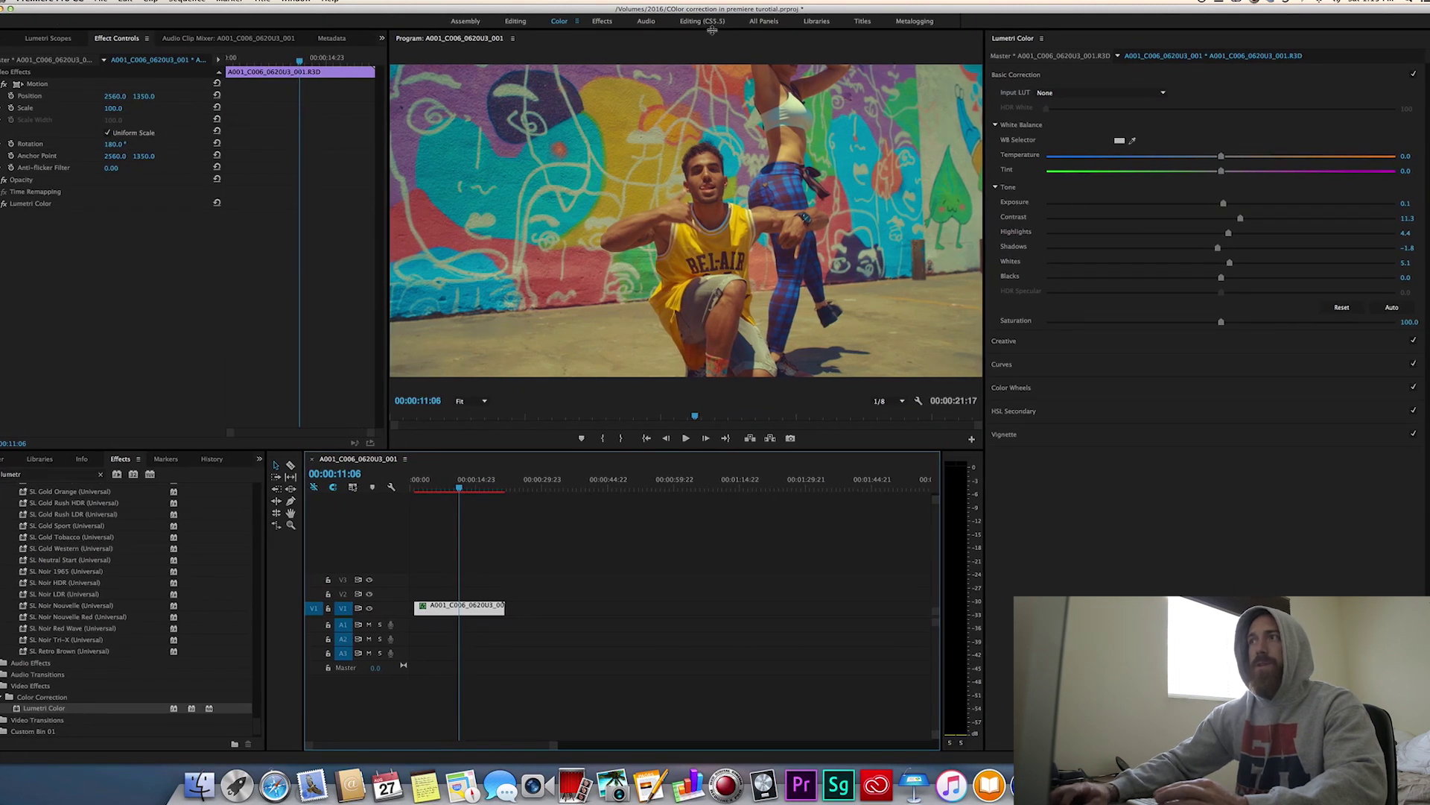
pyautogui.click(711, 23)
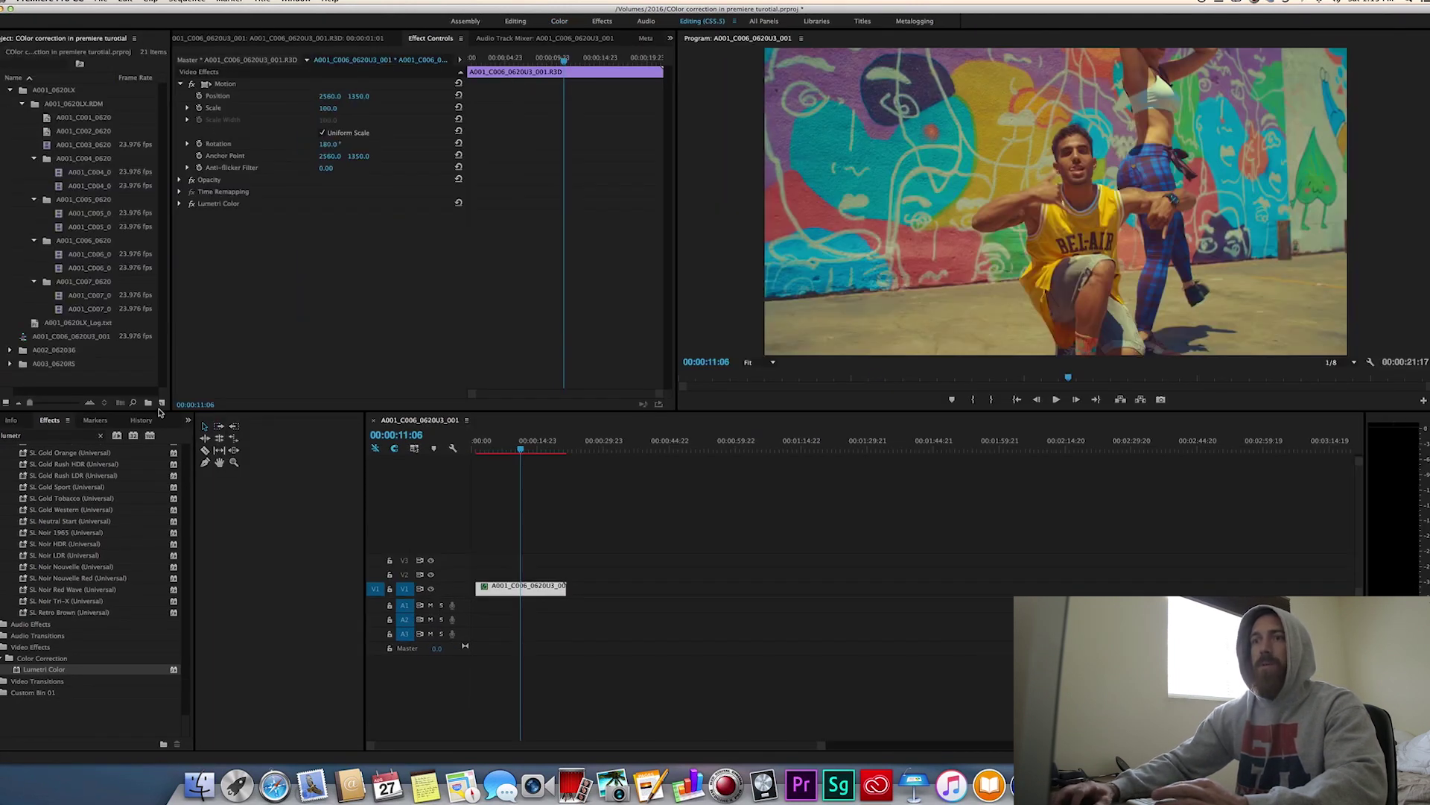
pyautogui.click(161, 404)
pyautogui.click(186, 436)
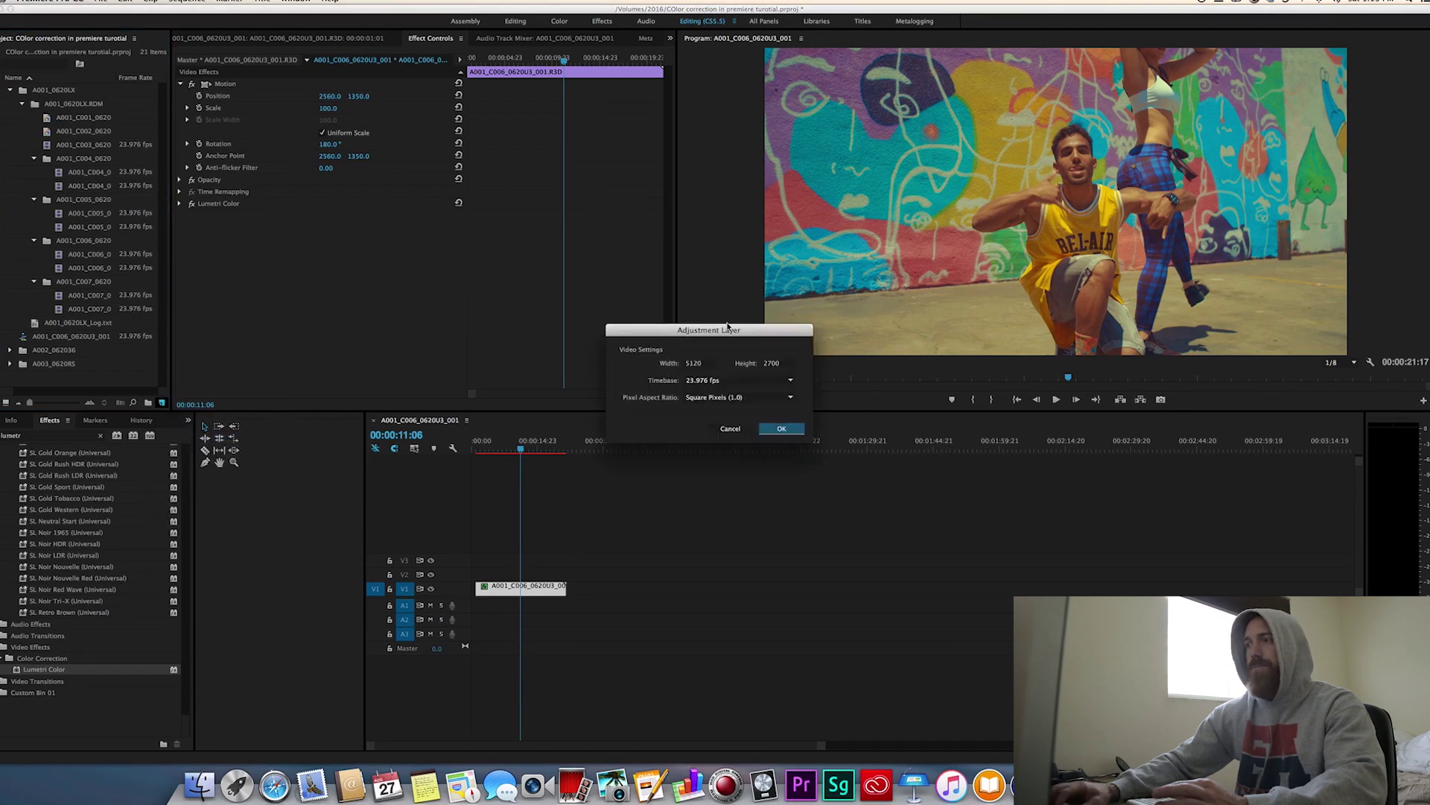
pyautogui.click(782, 429)
pyautogui.moveTo(45, 381); pyautogui.dragTo(651, 530)
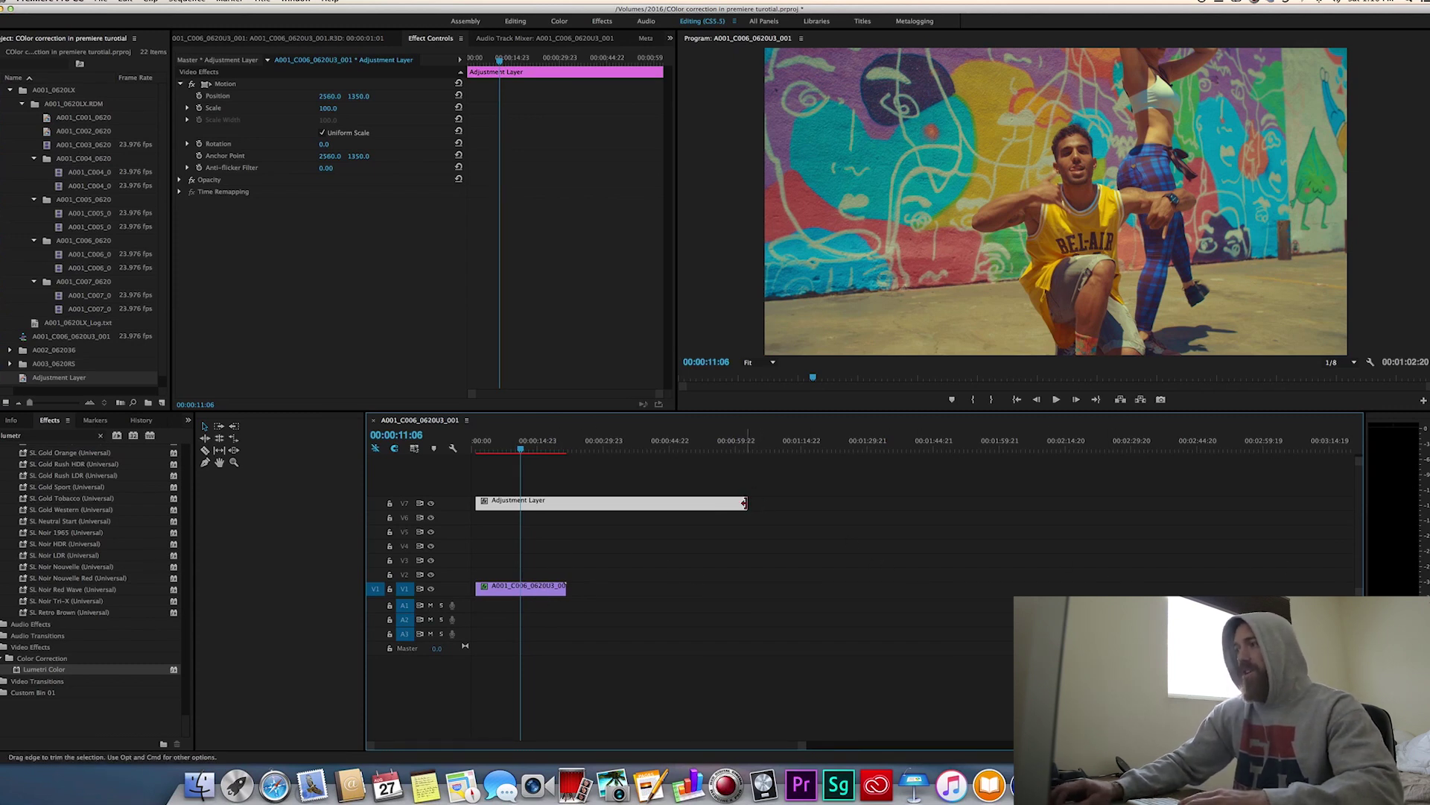
pyautogui.moveTo(746, 503); pyautogui.dragTo(1265, 507)
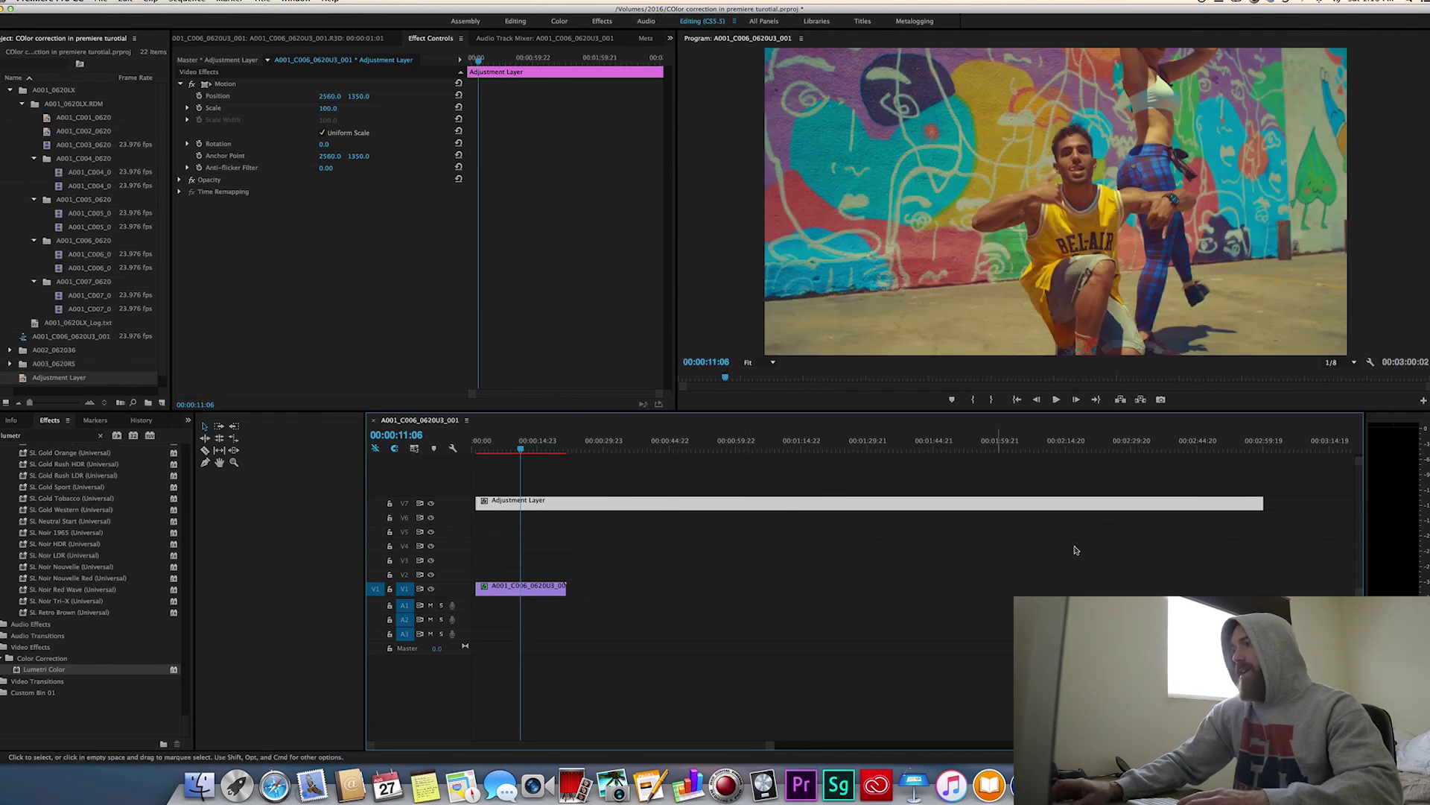
# - Copy the dance clip on V1 along with its grade
pyautogui.click(533, 586)
pyautogui.rightClick(534, 587)
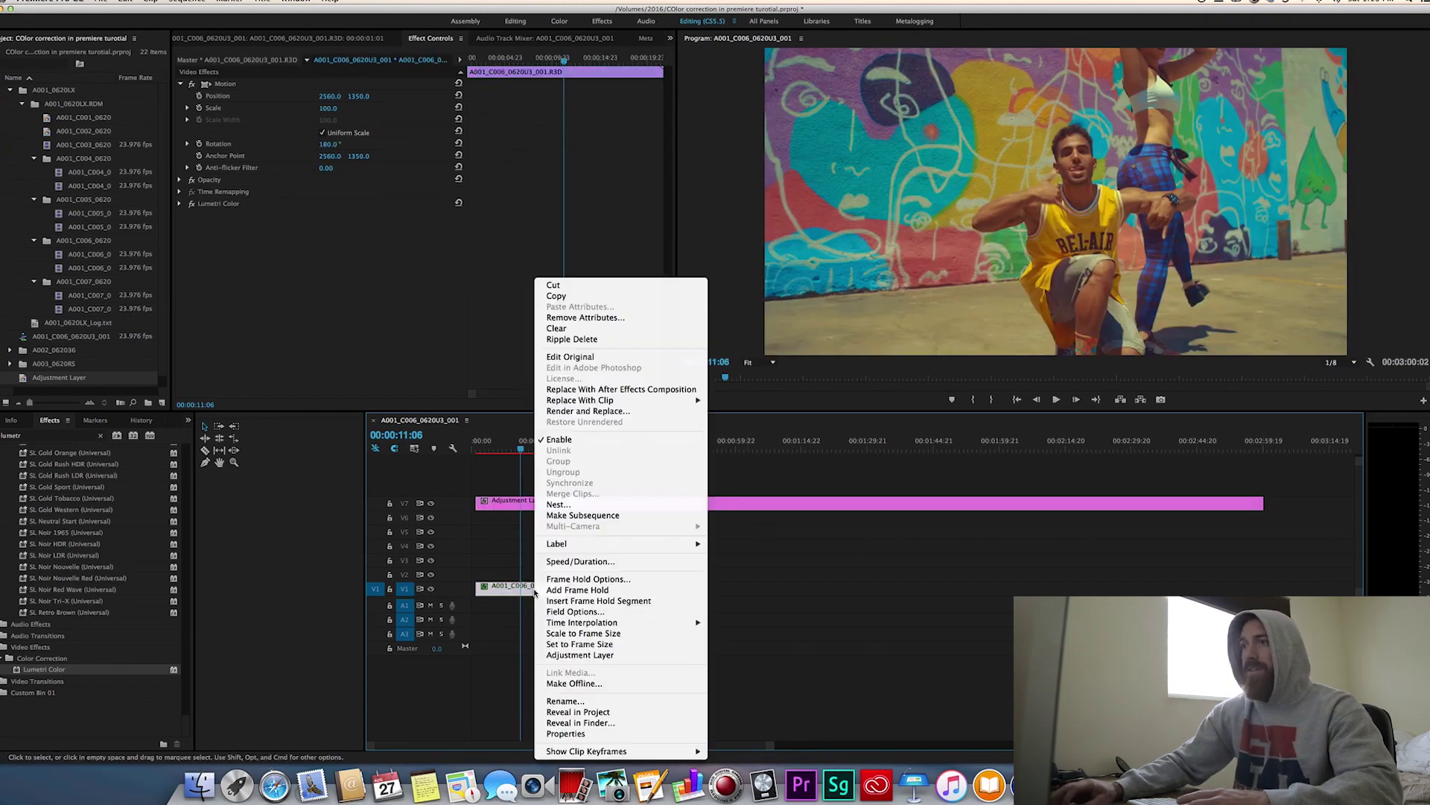
pyautogui.click(557, 297)
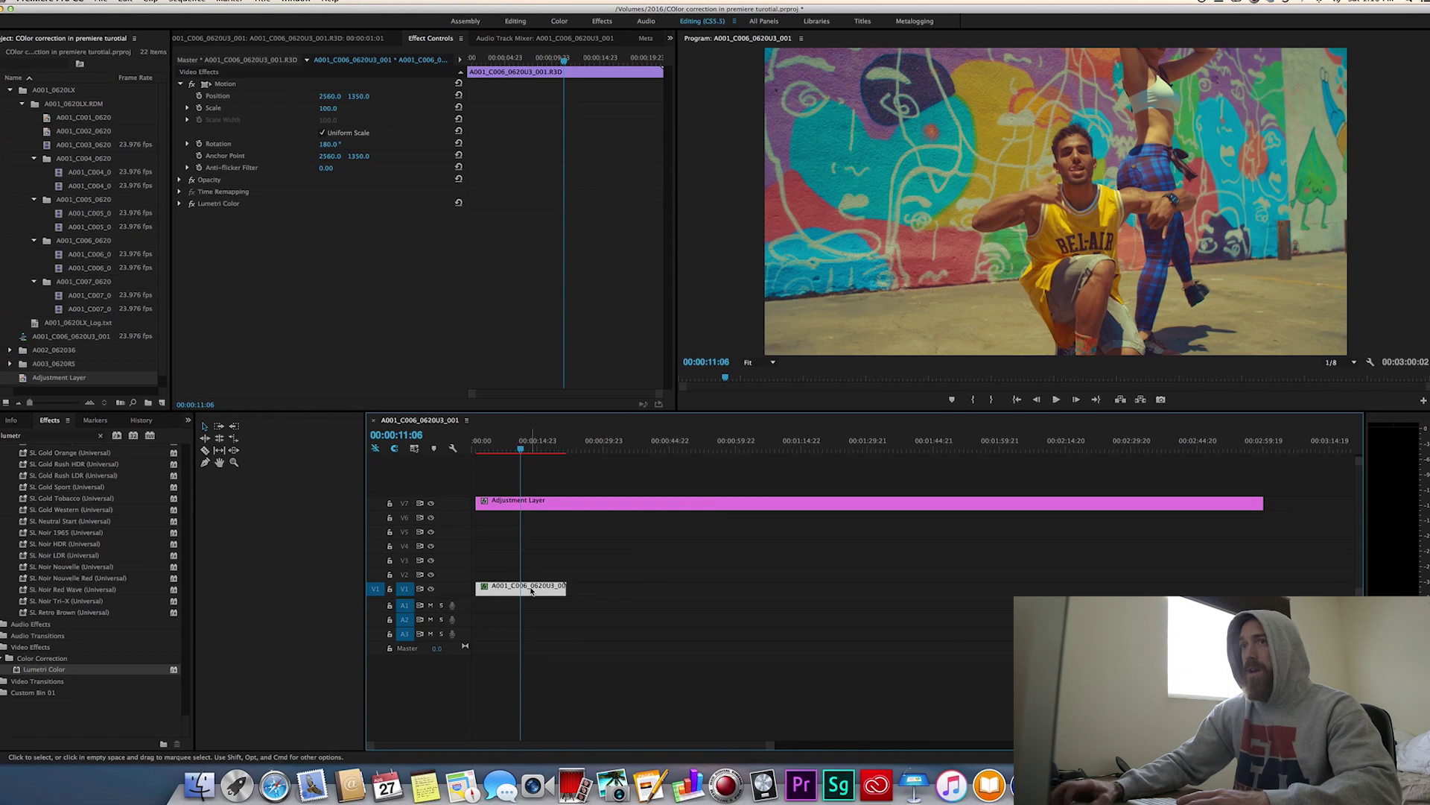
# - Toggle the clip's Lumetri Color off and on to compare before and after, leaving it on
pyautogui.click(191, 203)
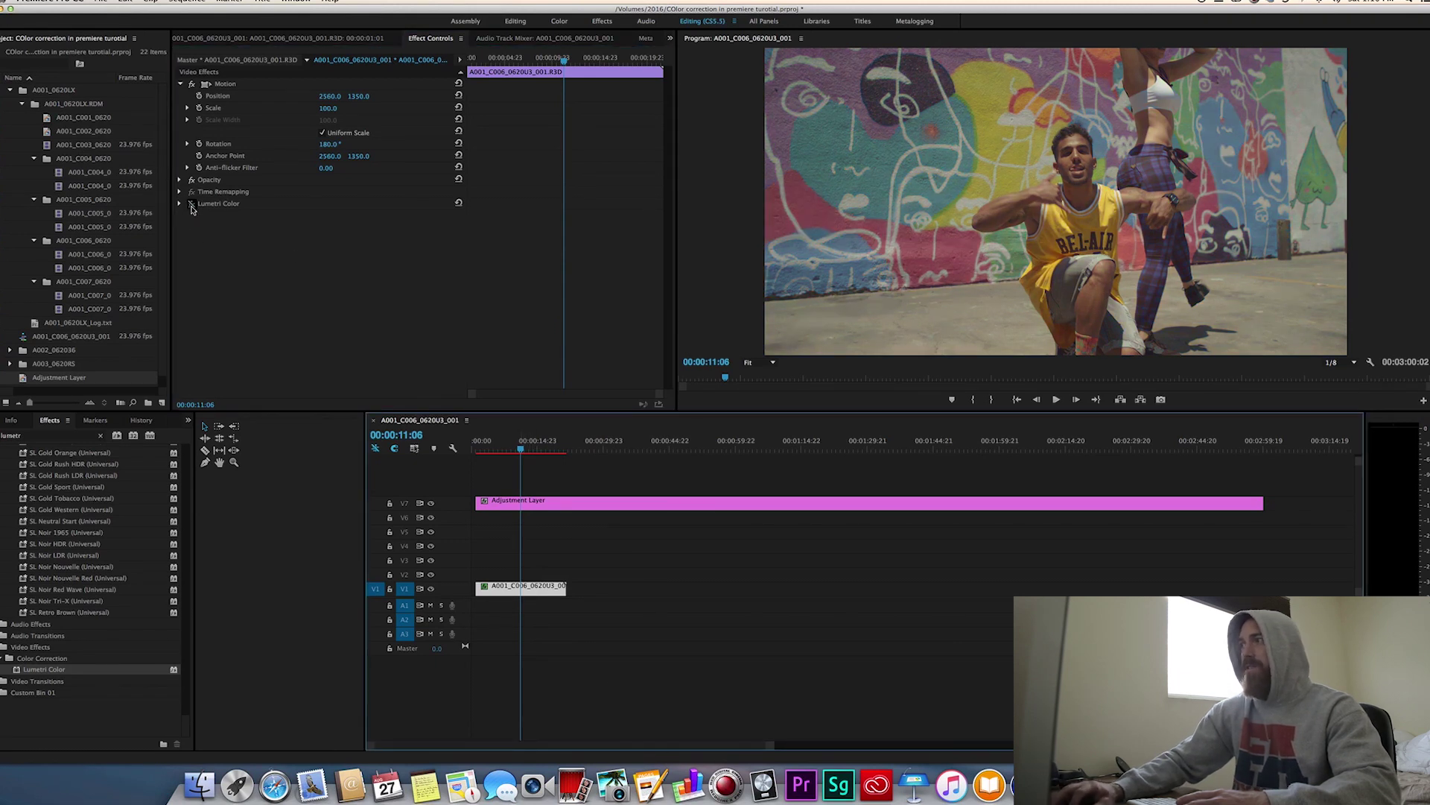
pyautogui.click(191, 204)
pyautogui.click(191, 203)
pyautogui.click(191, 204)
pyautogui.click(191, 204)
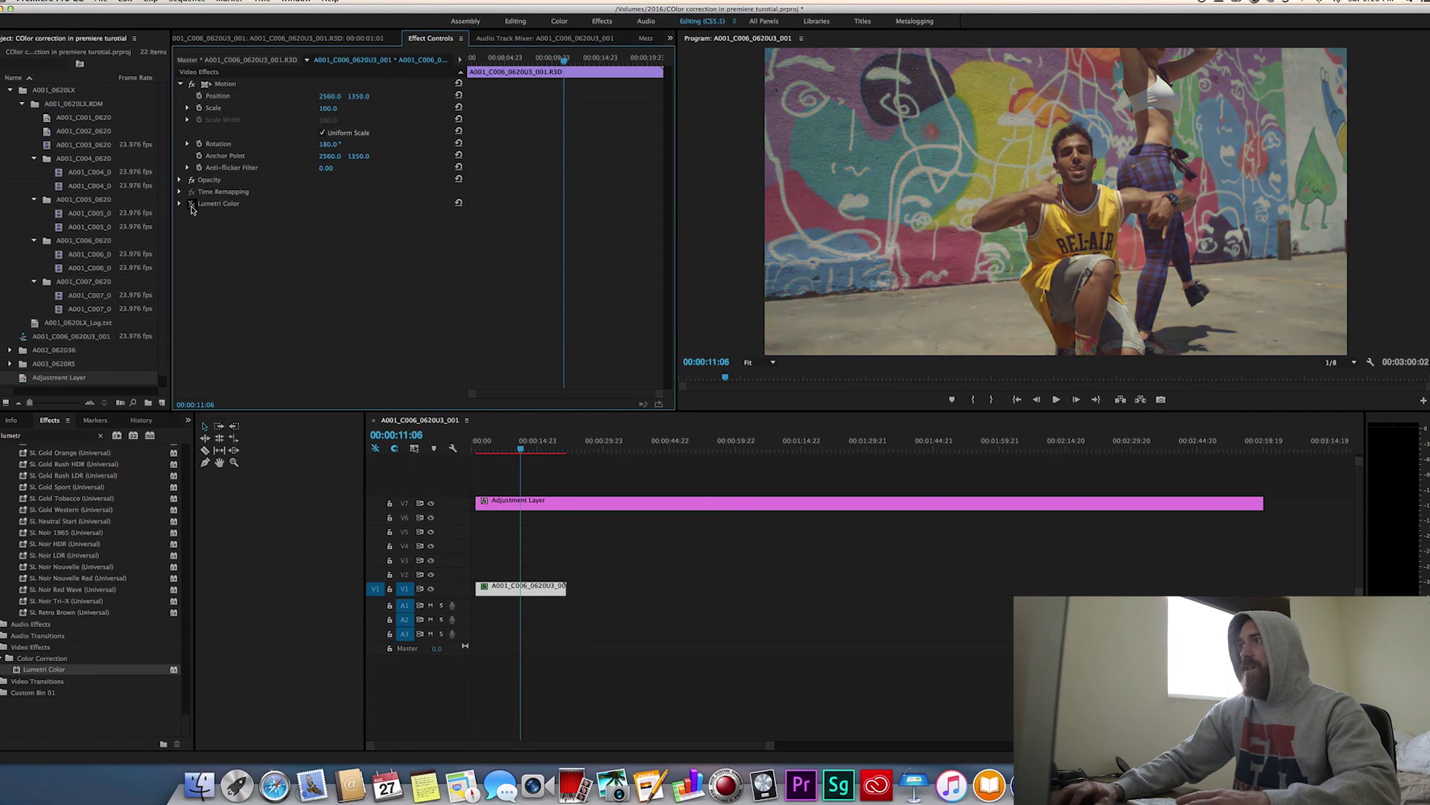
pyautogui.click(192, 203)
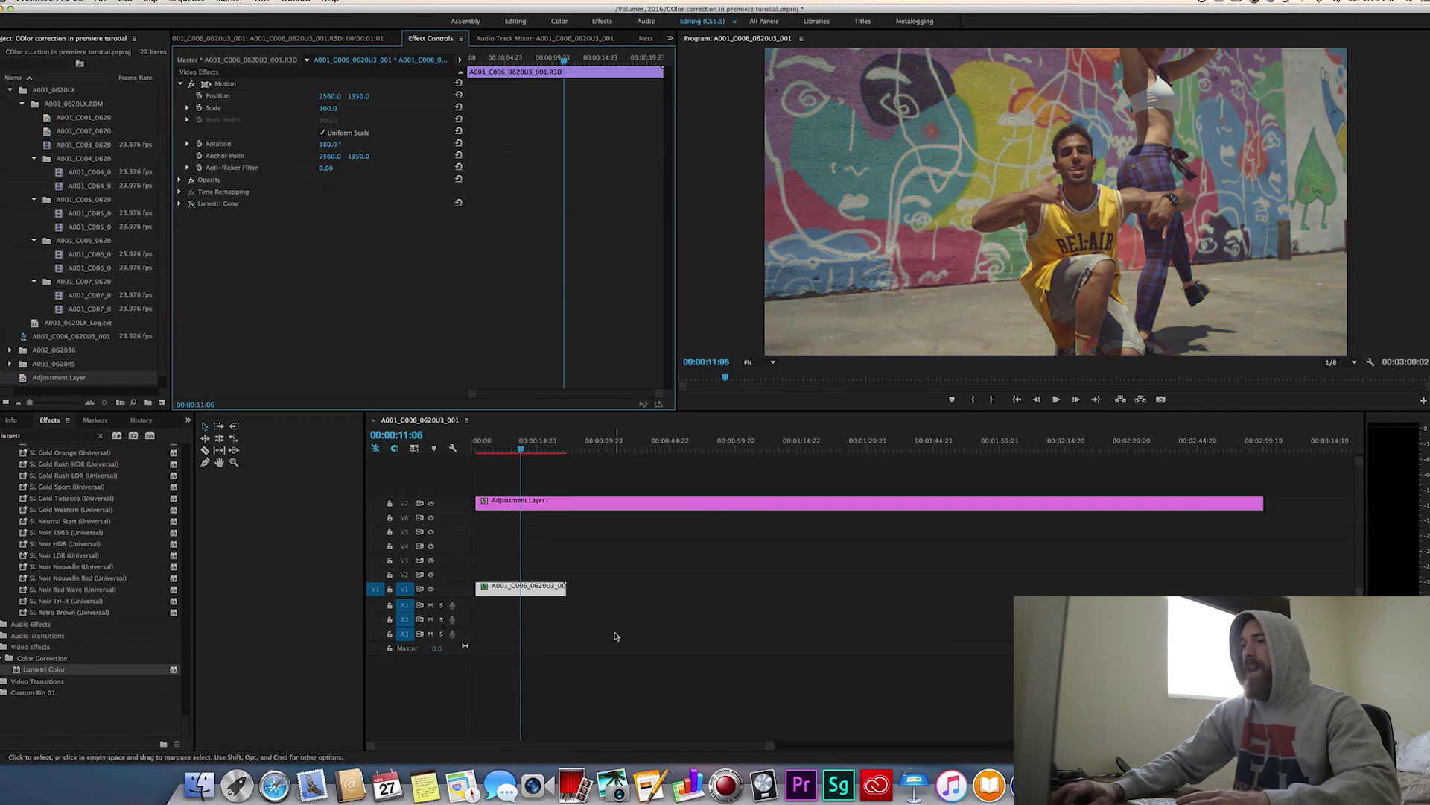
# - Paste the Lumetri Color attributes onto the Adjustment Layer and move the playhead to about 4:19
pyautogui.click(583, 507)
pyautogui.rightClick(583, 507)
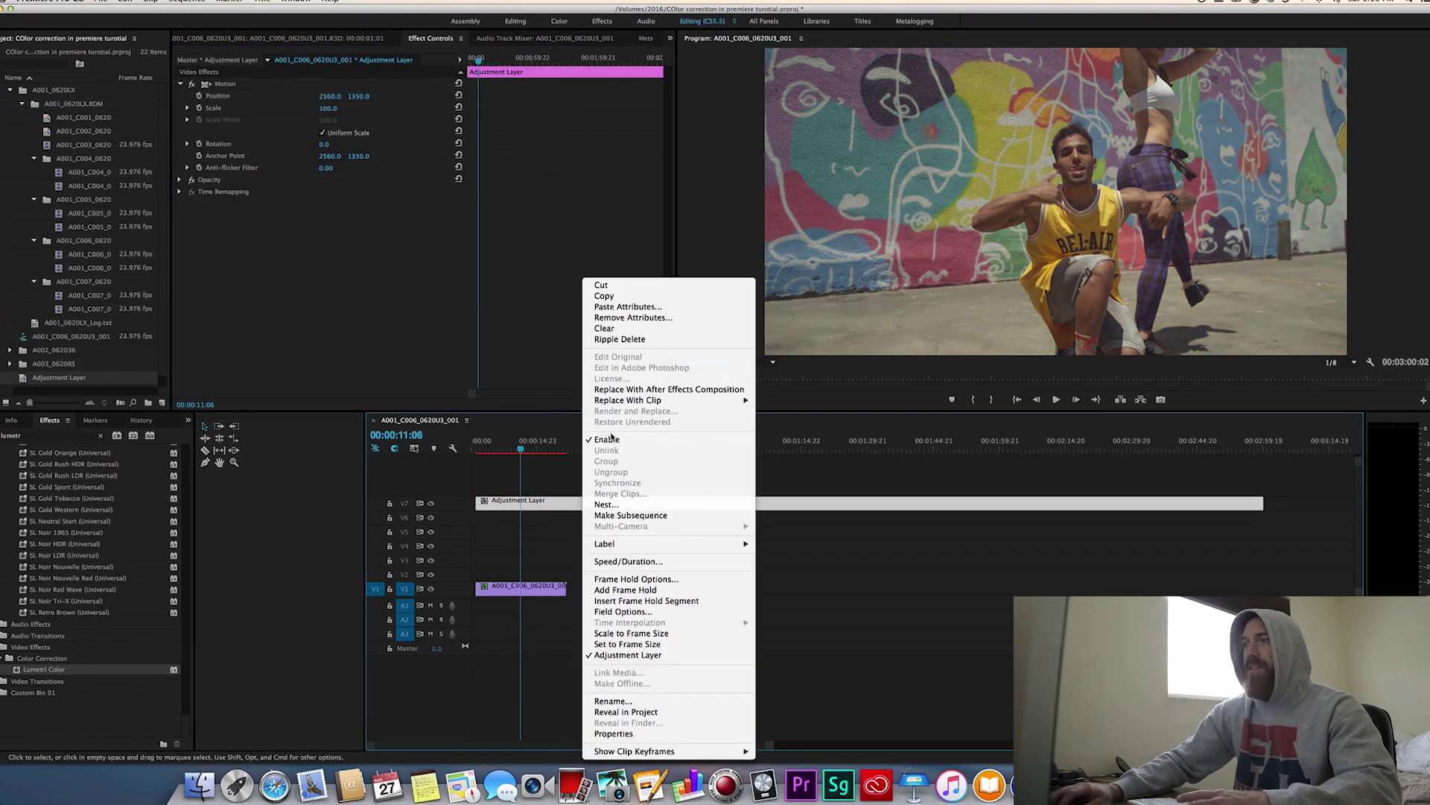
pyautogui.click(619, 308)
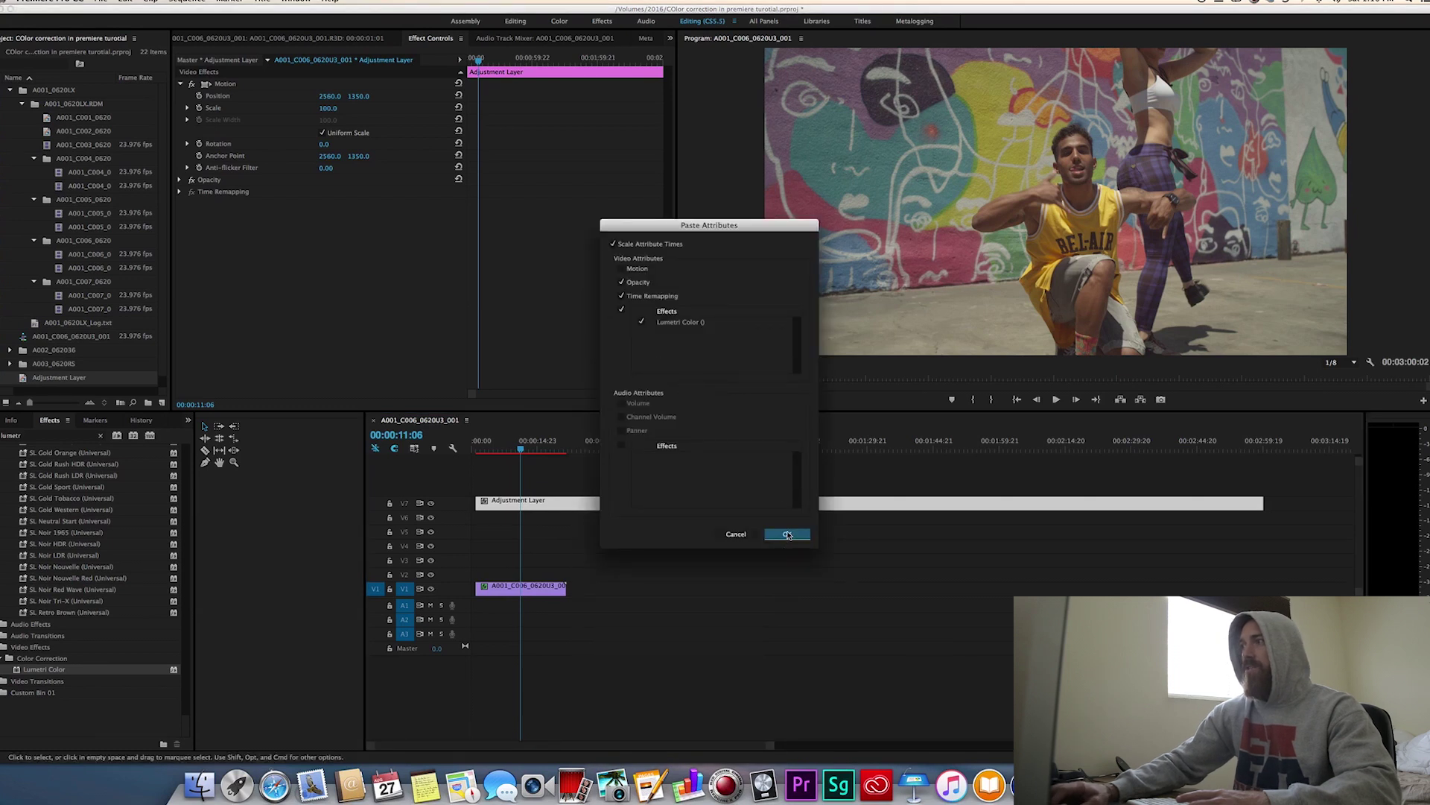
pyautogui.click(786, 534)
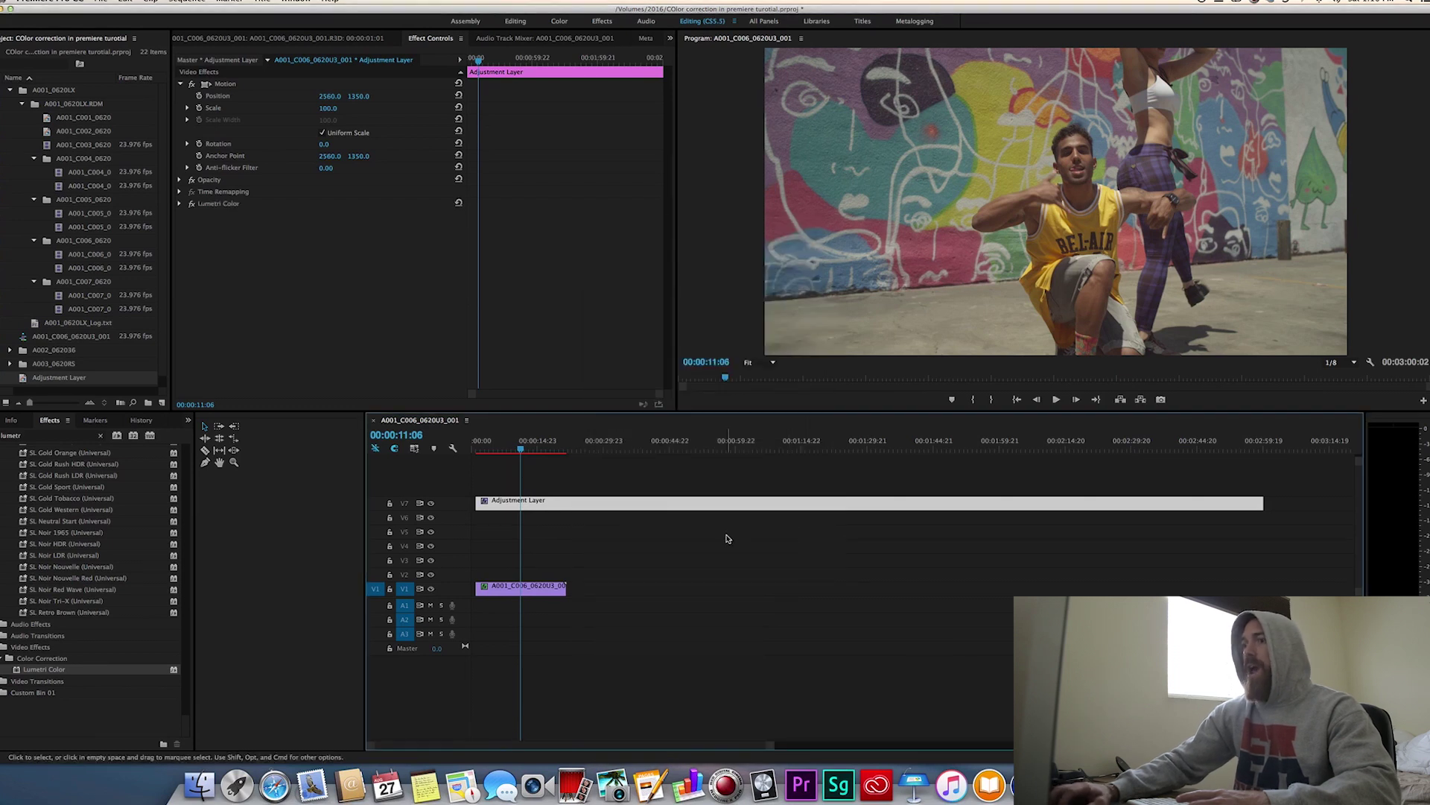
pyautogui.click(534, 448)
pyautogui.moveTo(534, 449); pyautogui.dragTo(493, 449)
pyautogui.press('space')
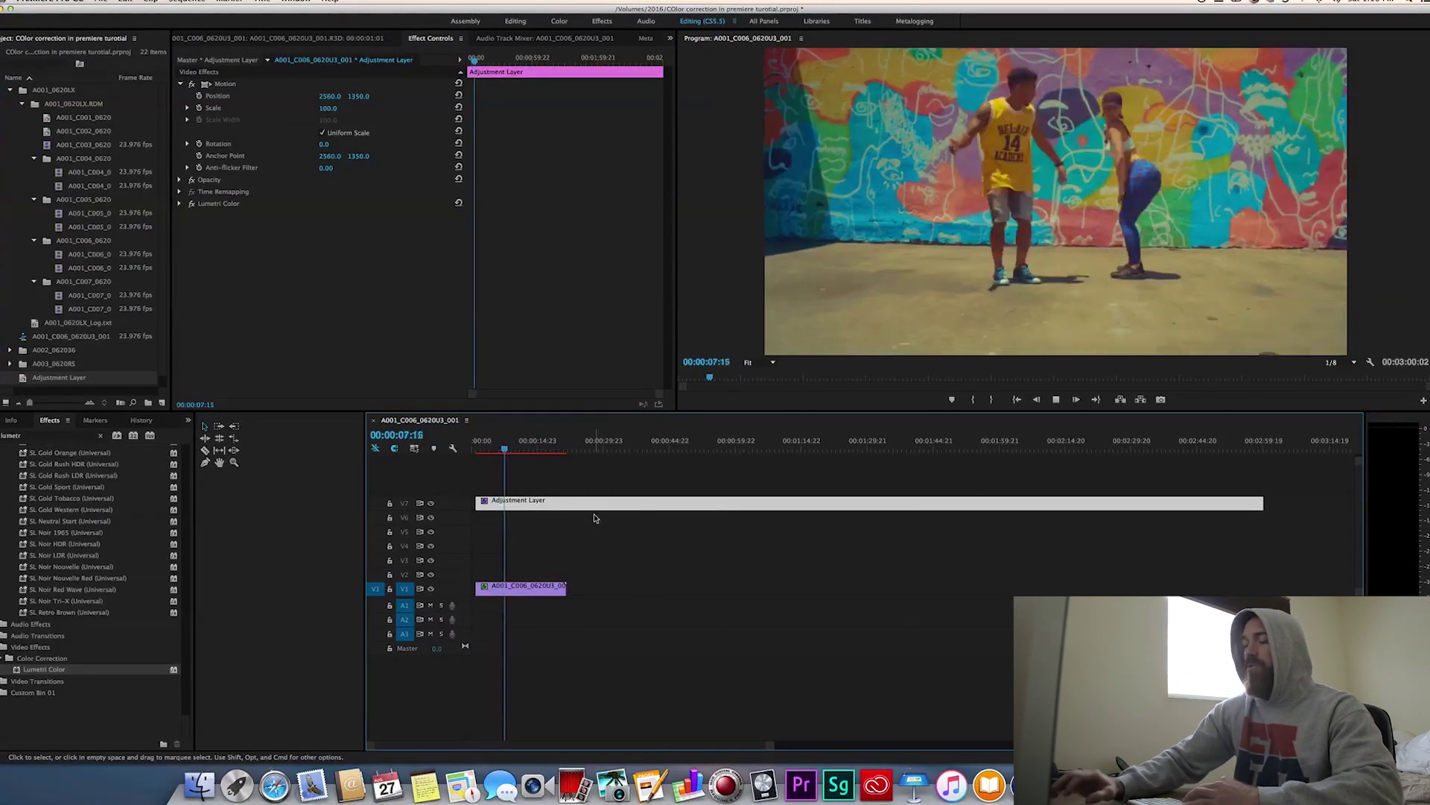
pyautogui.press('space')
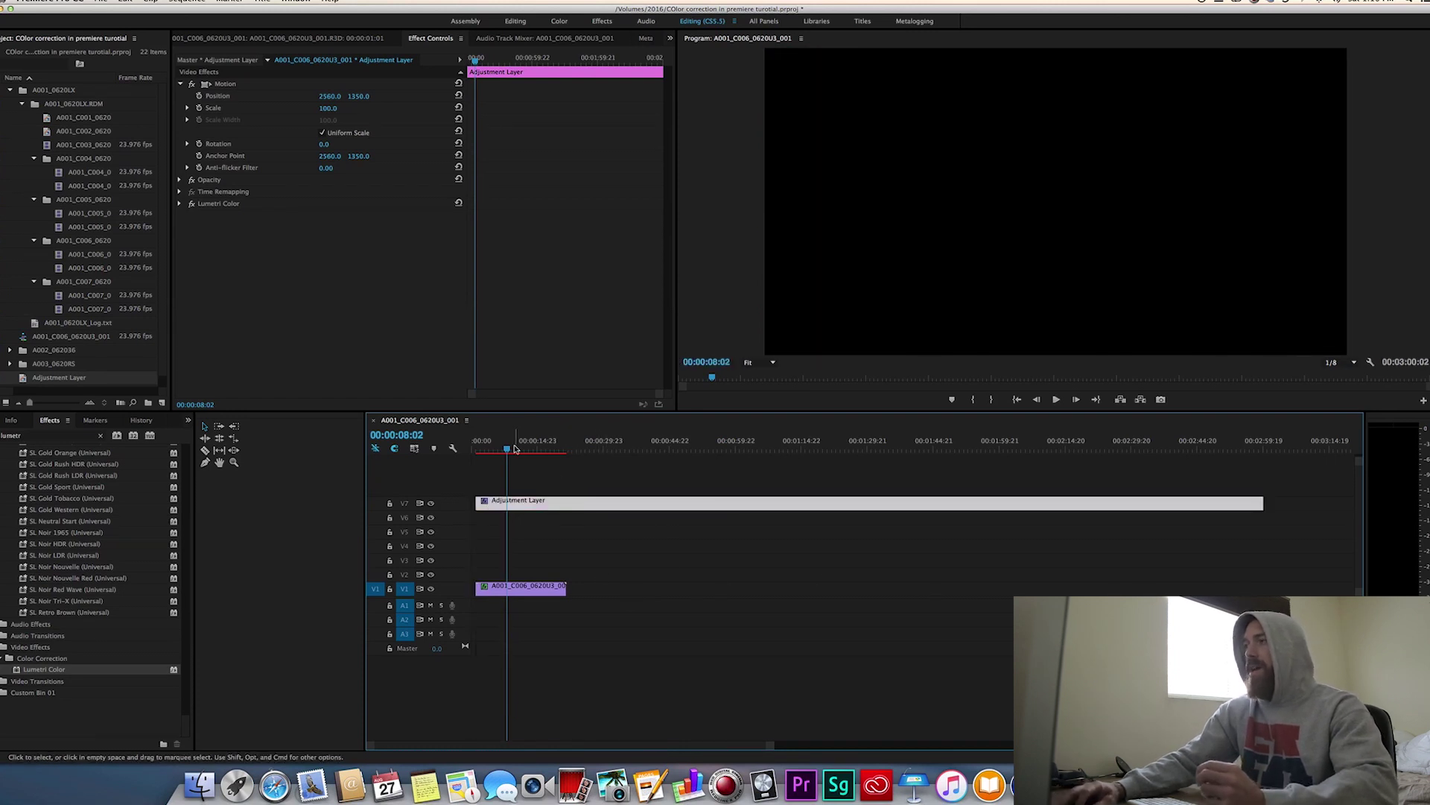
pyautogui.press('space')
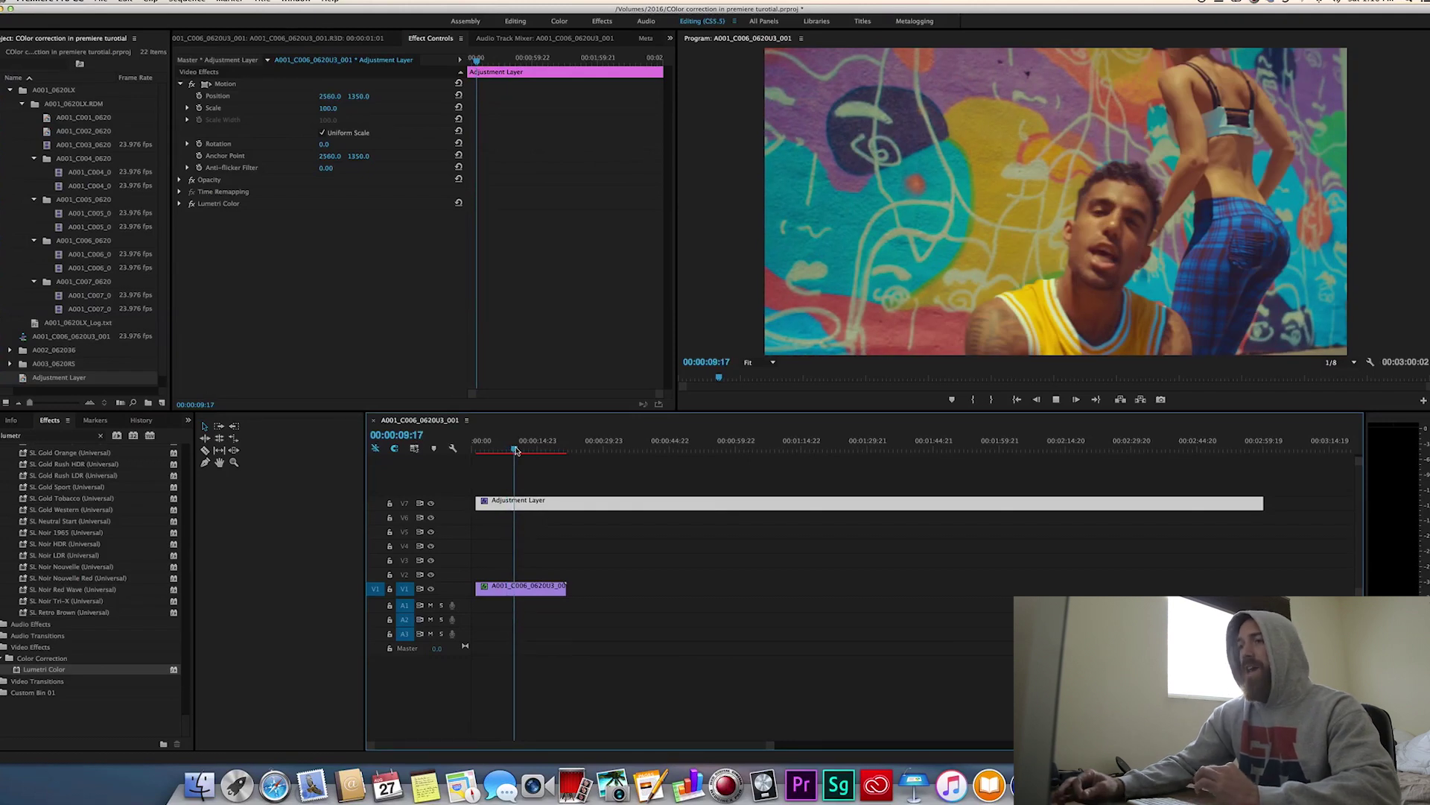
pyautogui.press('space')
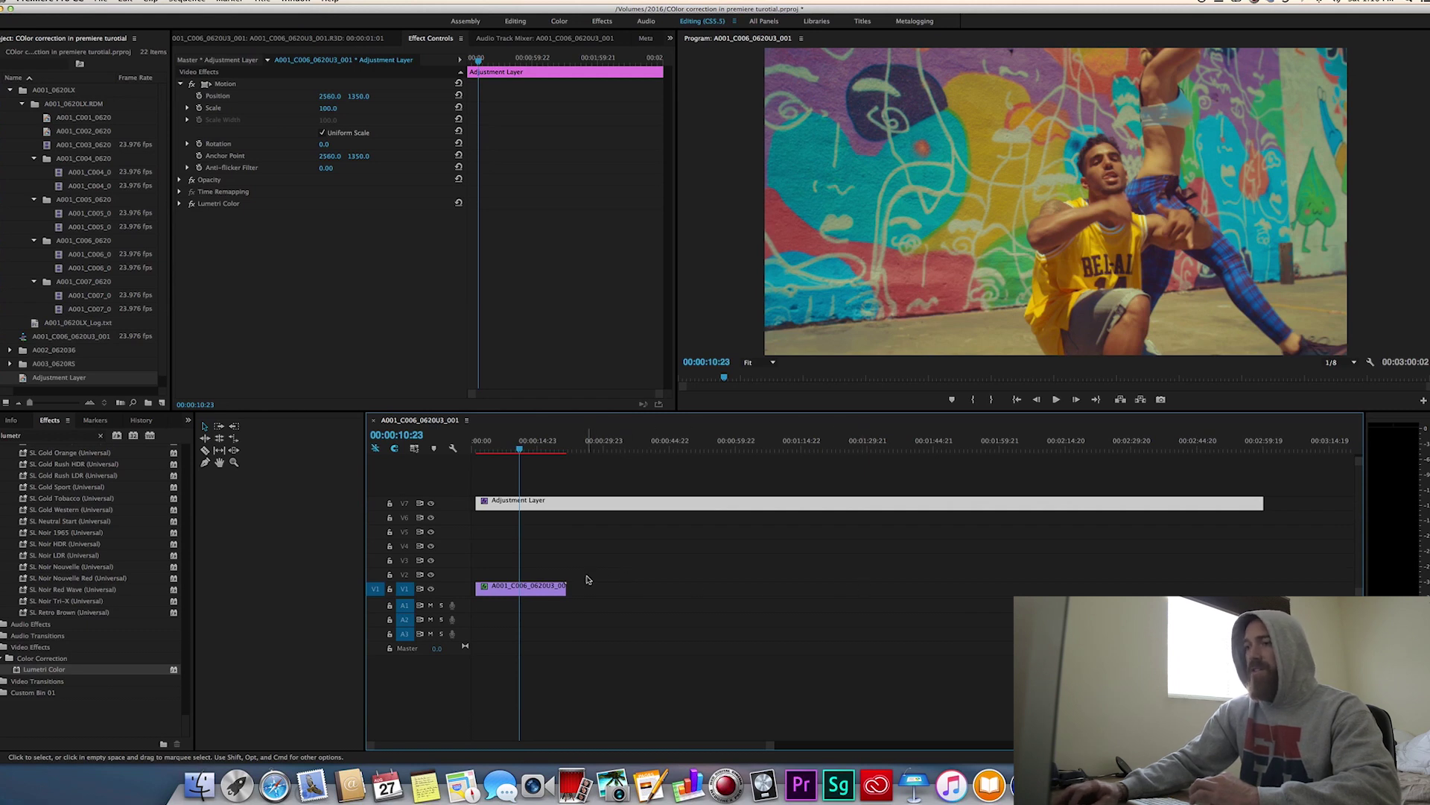
pyautogui.click(606, 580)
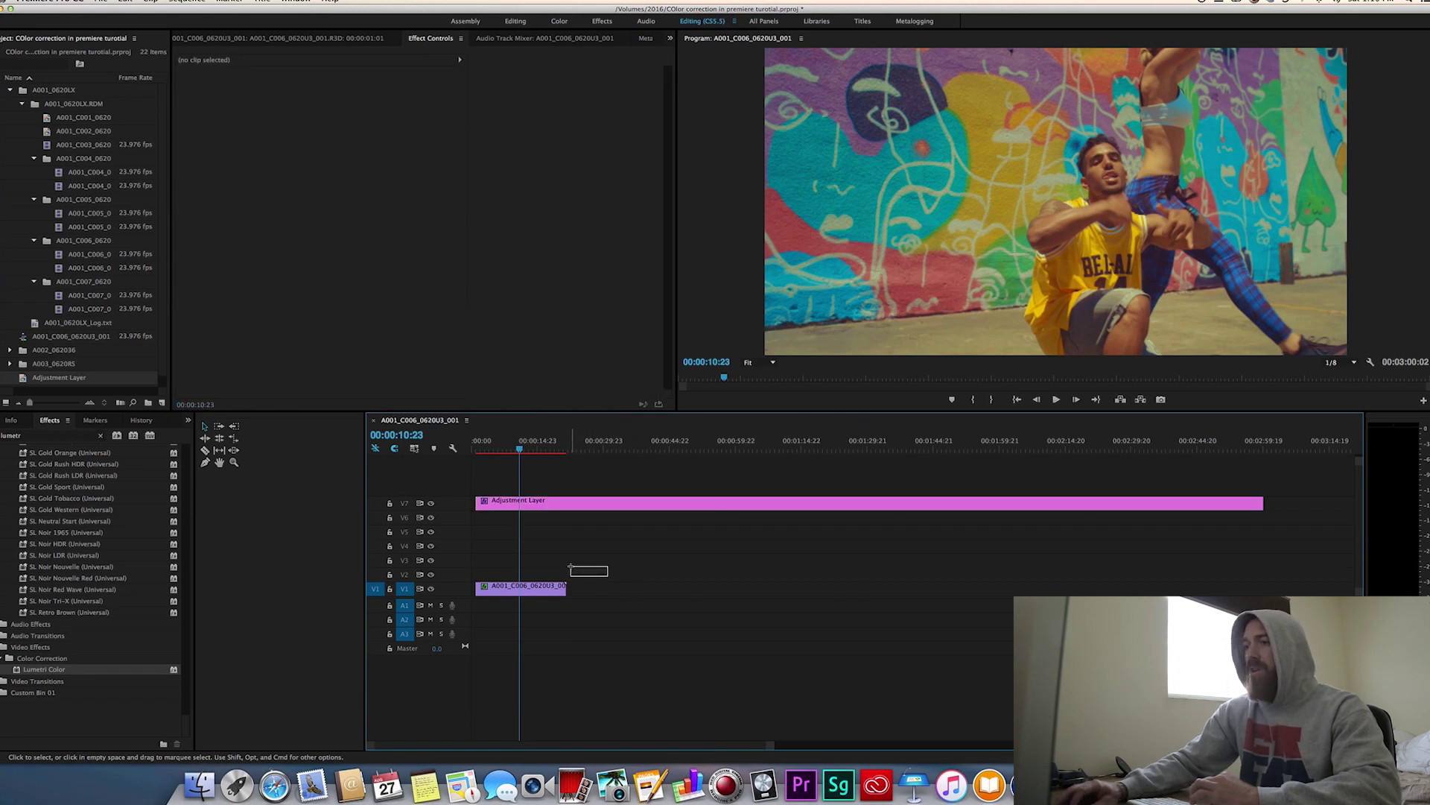
pyautogui.moveTo(570, 565); pyautogui.dragTo(760, 579)
pyautogui.click(567, 501)
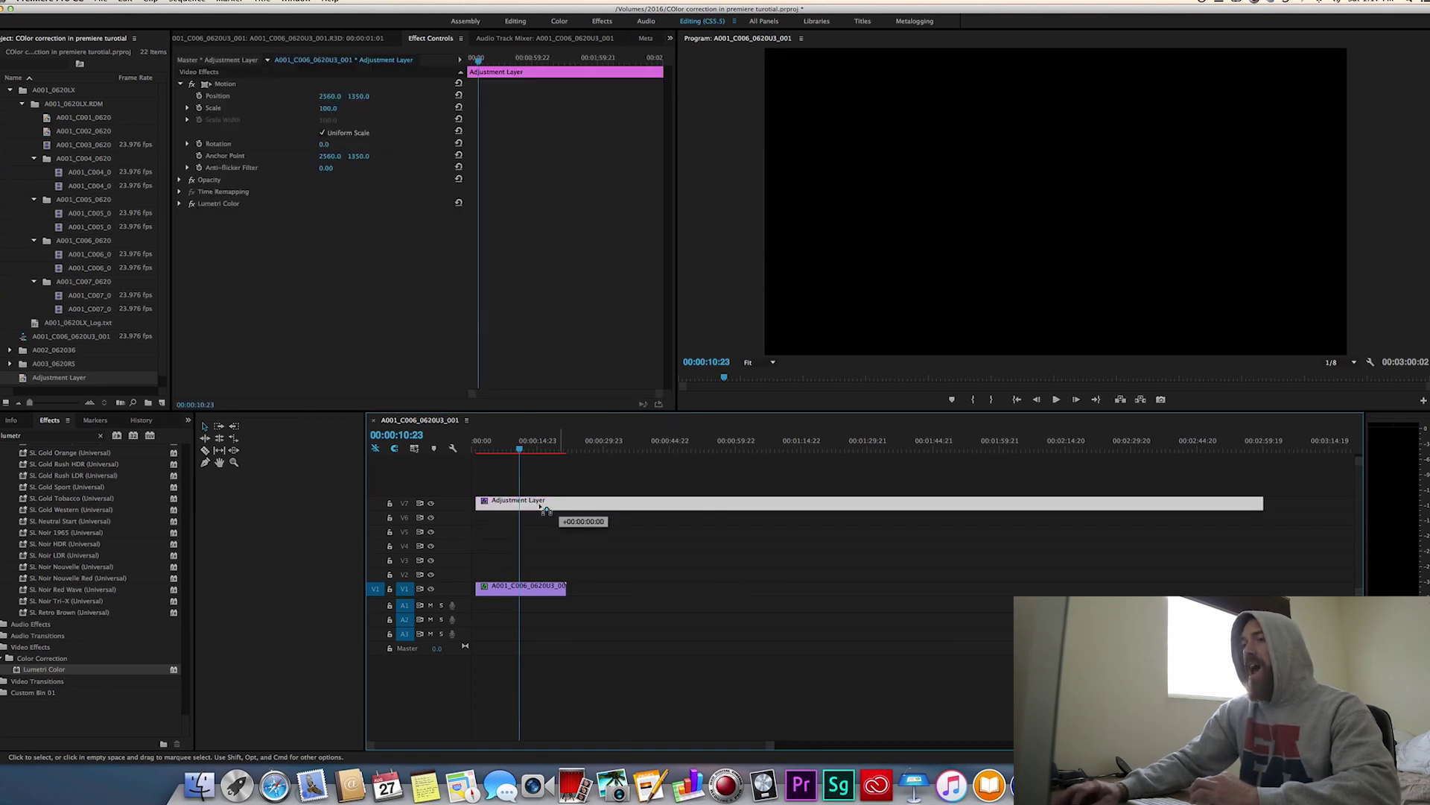
pyautogui.moveTo(527, 454); pyautogui.dragTo(559, 450)
pyautogui.click(484, 449)
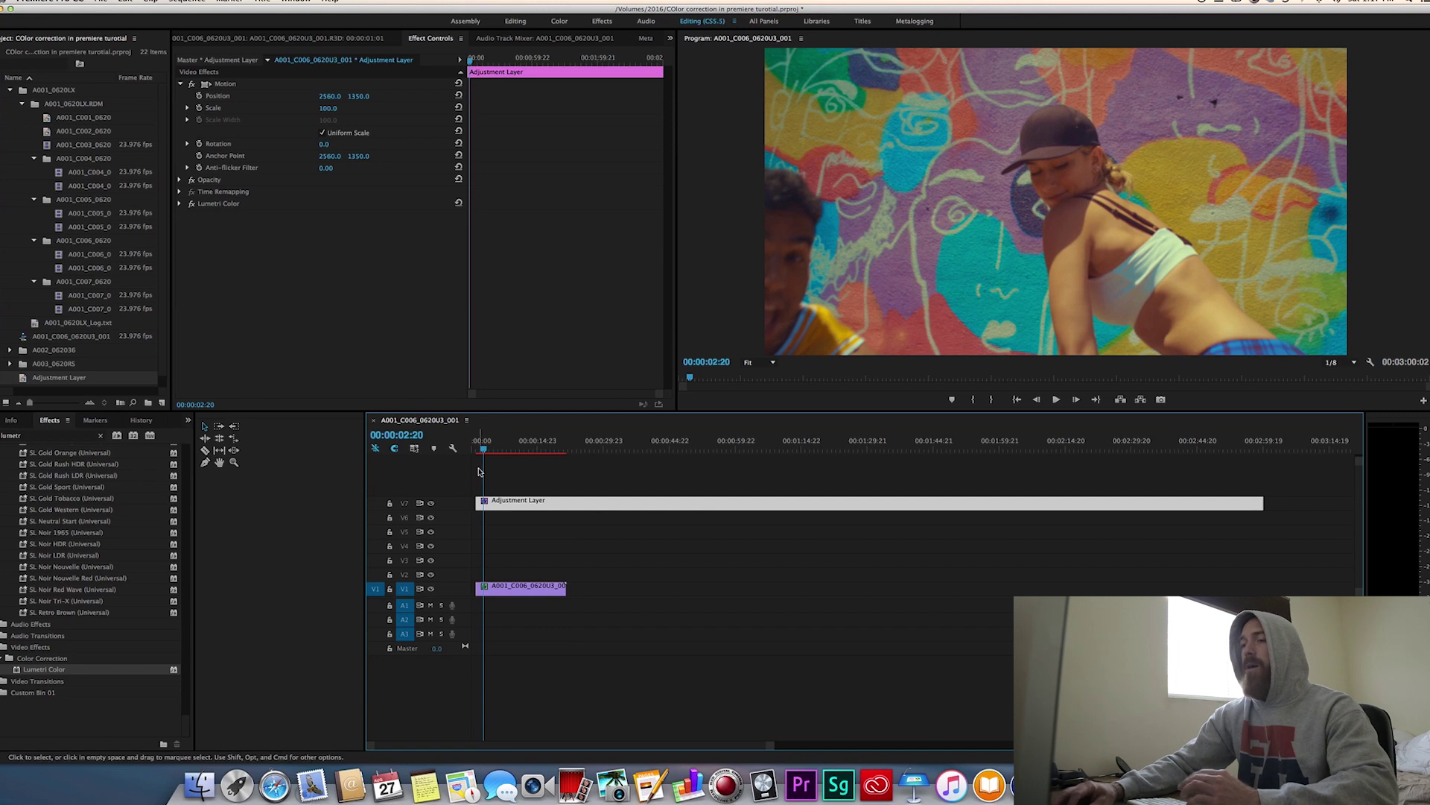
pyautogui.click(502, 449)
pyautogui.moveTo(502, 449); pyautogui.dragTo(506, 445)
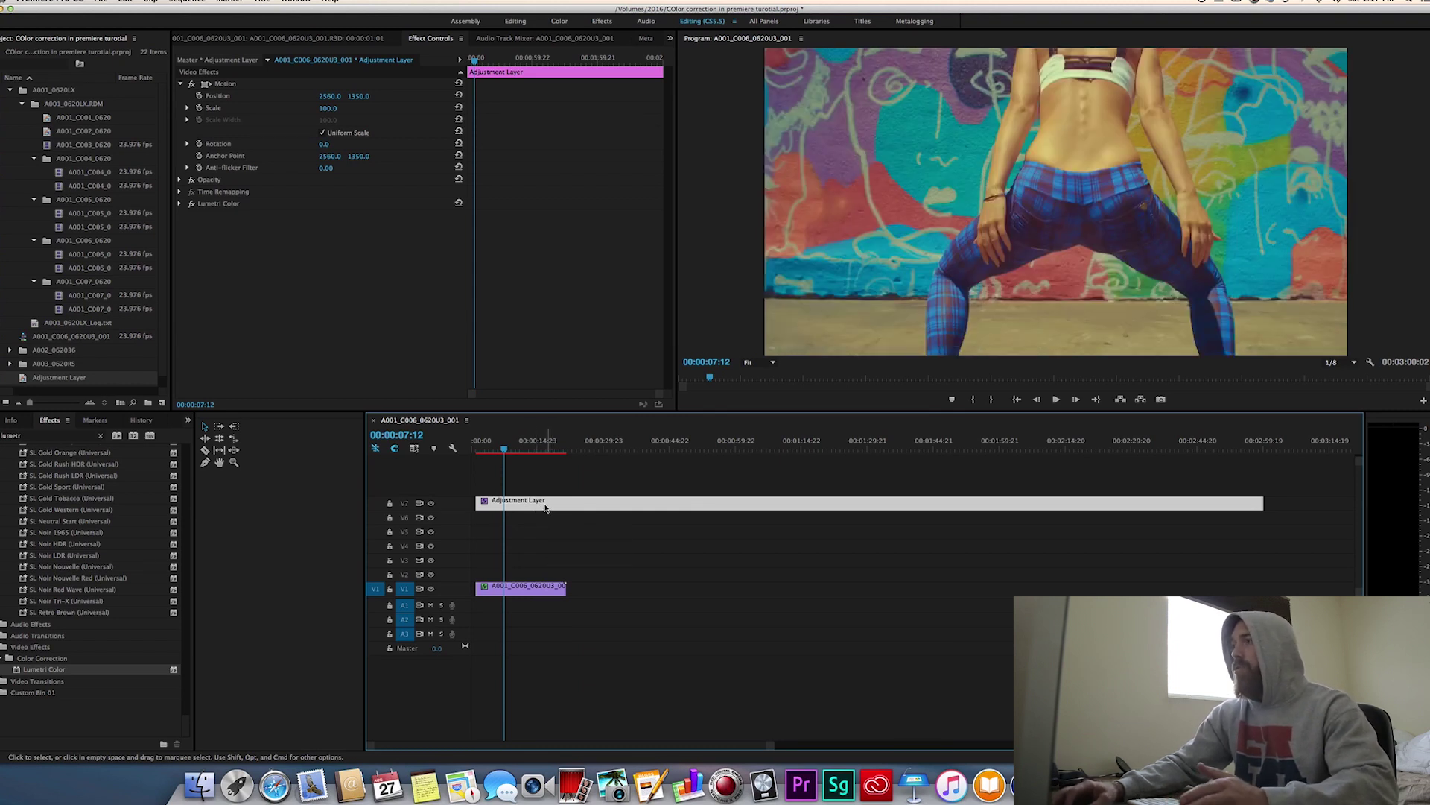
pyautogui.click(528, 442)
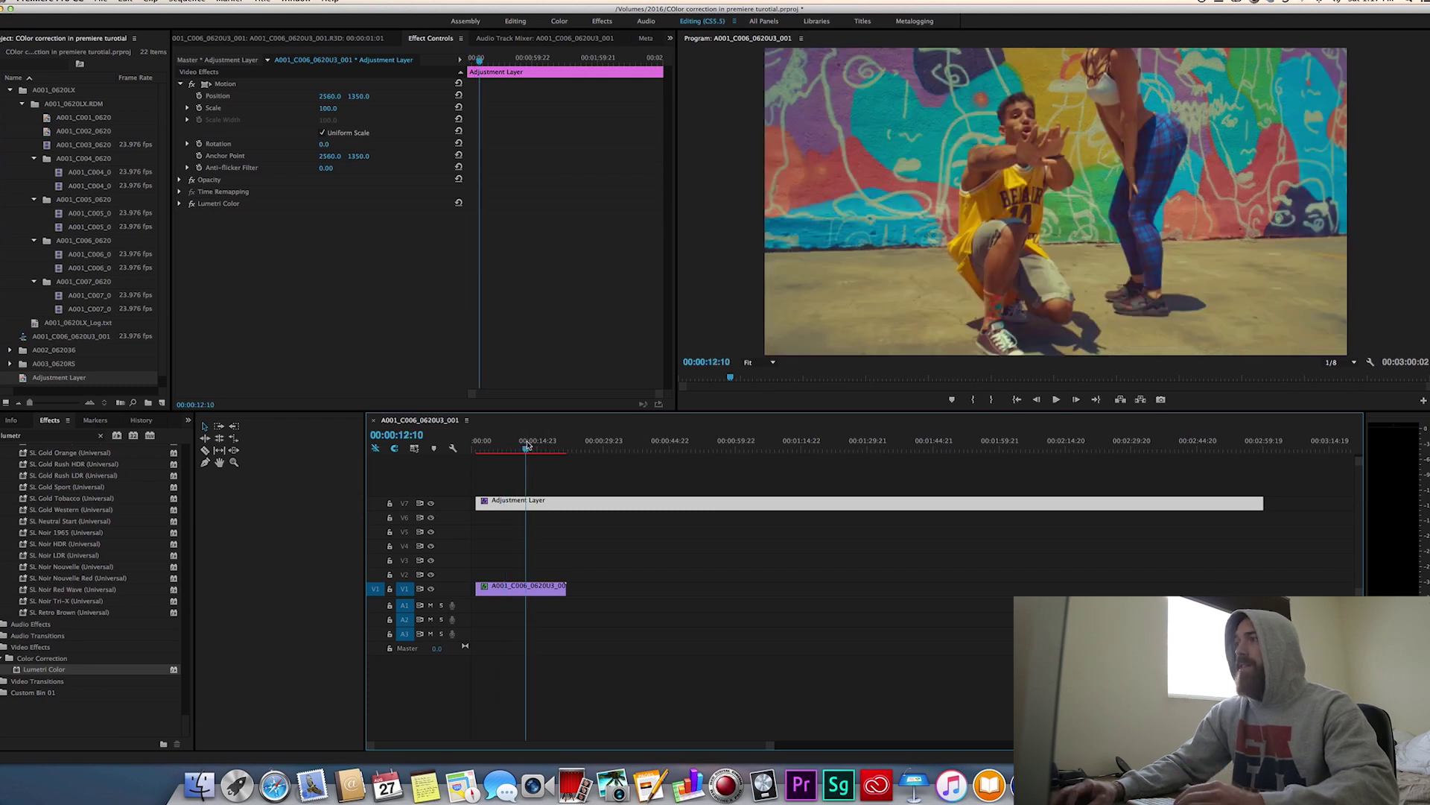
pyautogui.moveTo(528, 445); pyautogui.dragTo(481, 450)
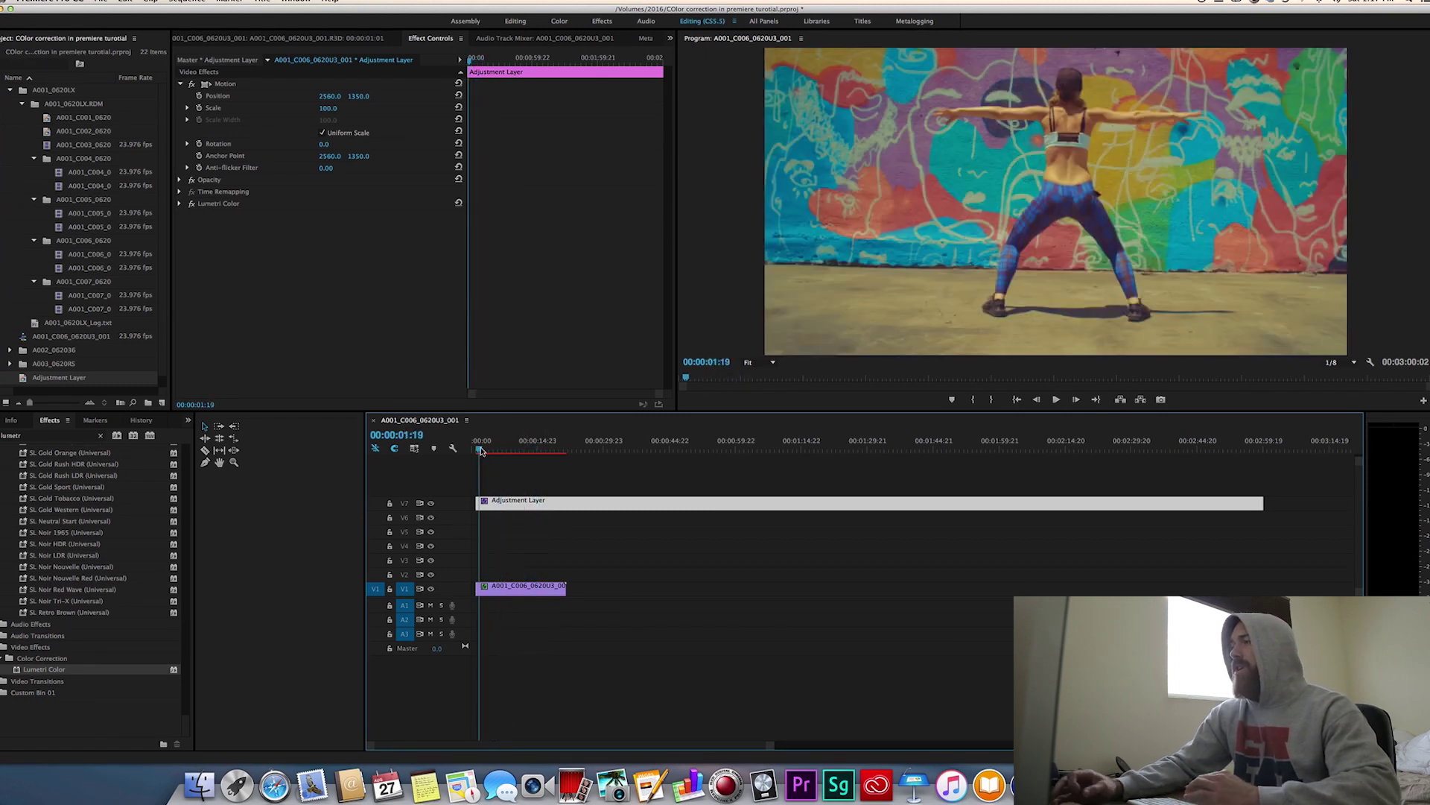
pyautogui.press('space')
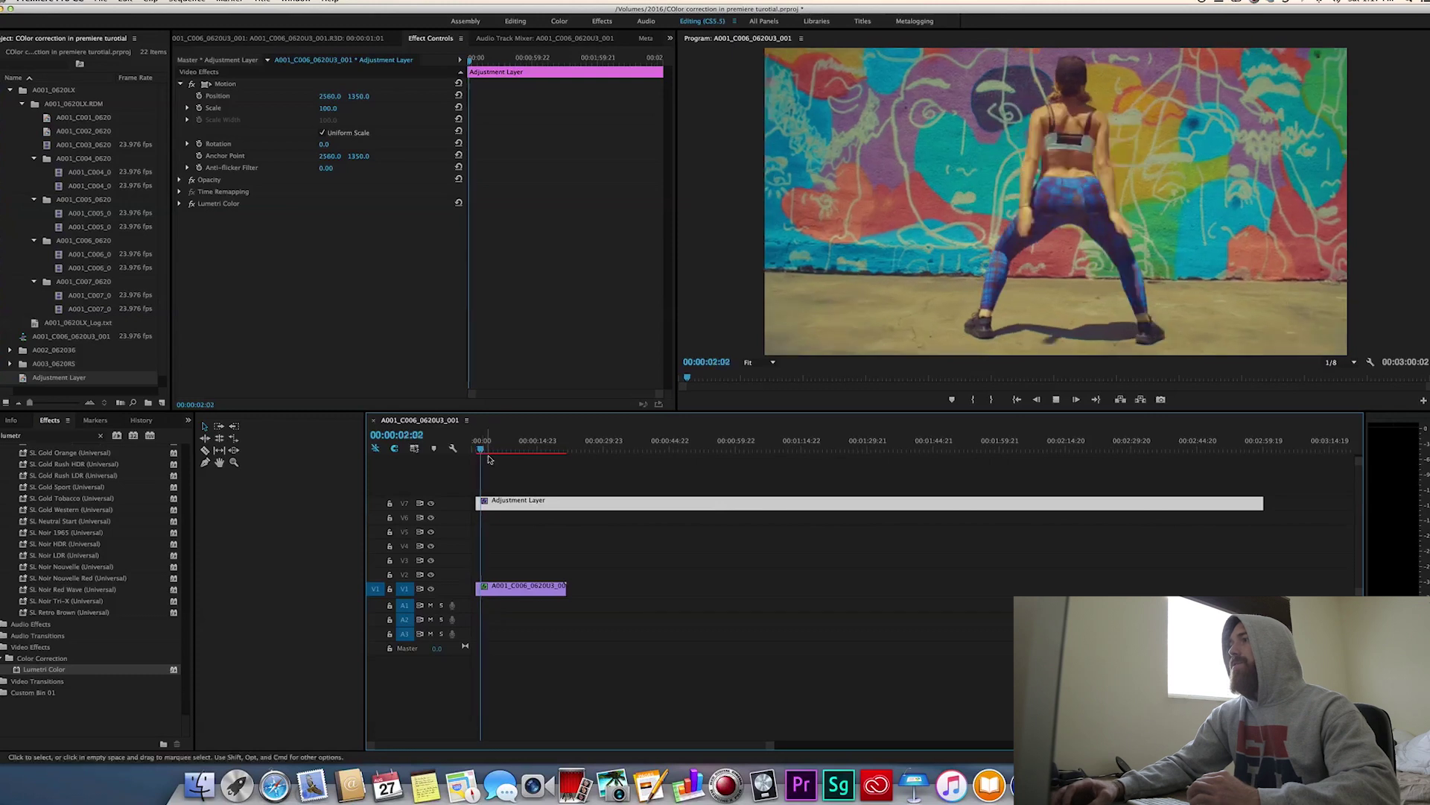